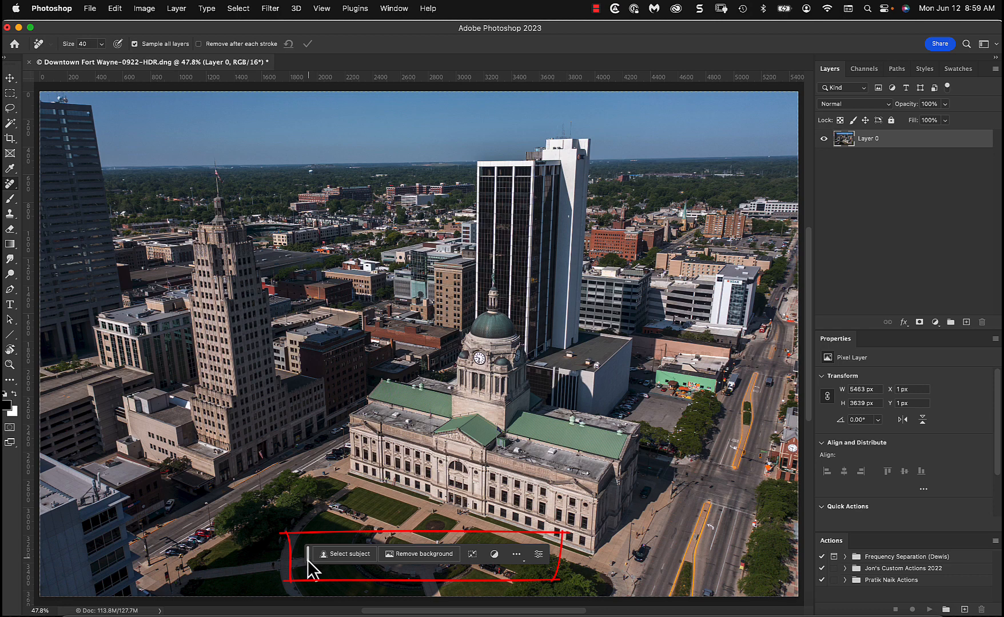
Move the contextual task bar off the image into the empty space of the options bar and pin its position
key("v")
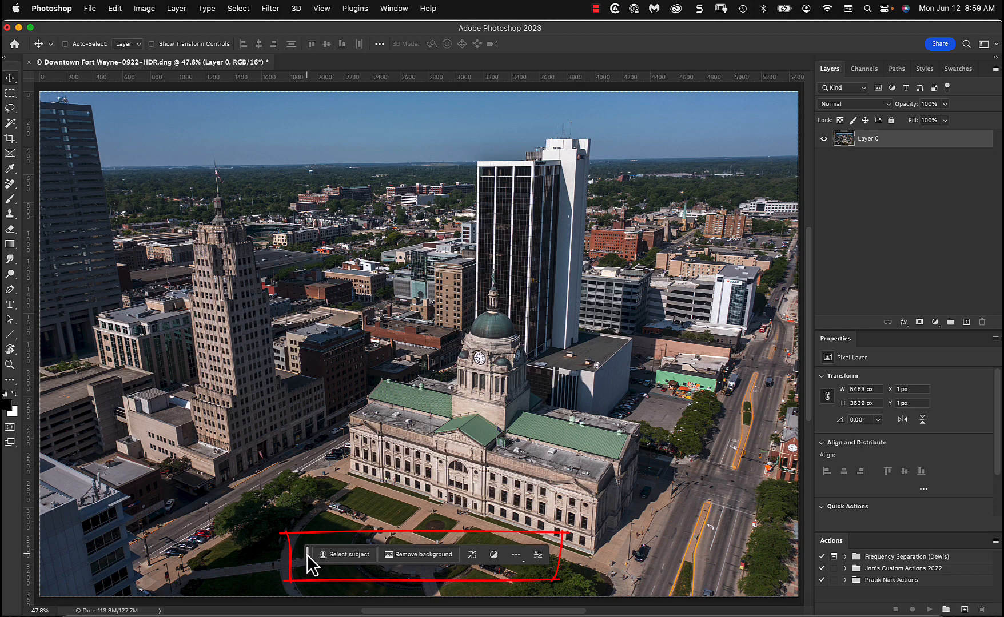
mouse_move(310, 559)
left_mouse_down()
mouse_move(343, 425)
mouse_move(327, 384)
mouse_move(353, 193)
mouse_move(340, 136)
left_mouse_up()
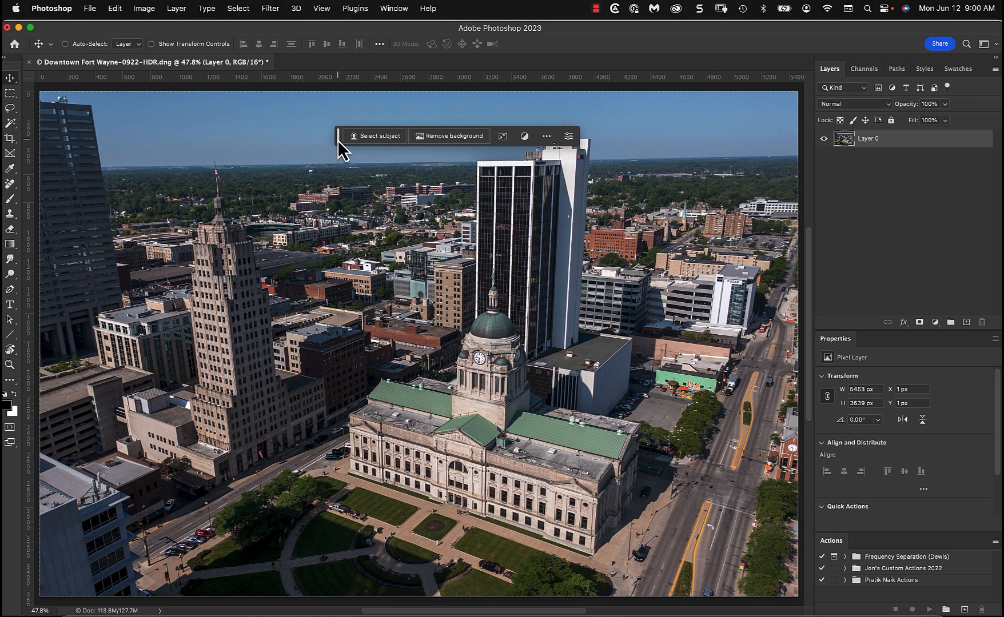
left_click_drag(339, 135, 302, 137)
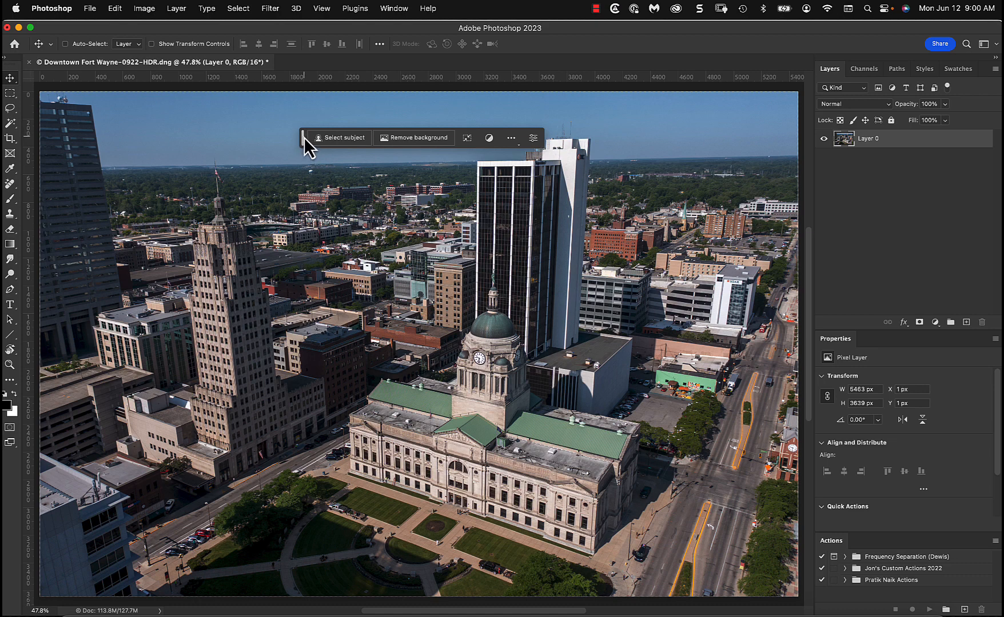
left_click_drag(304, 137, 588, 37)
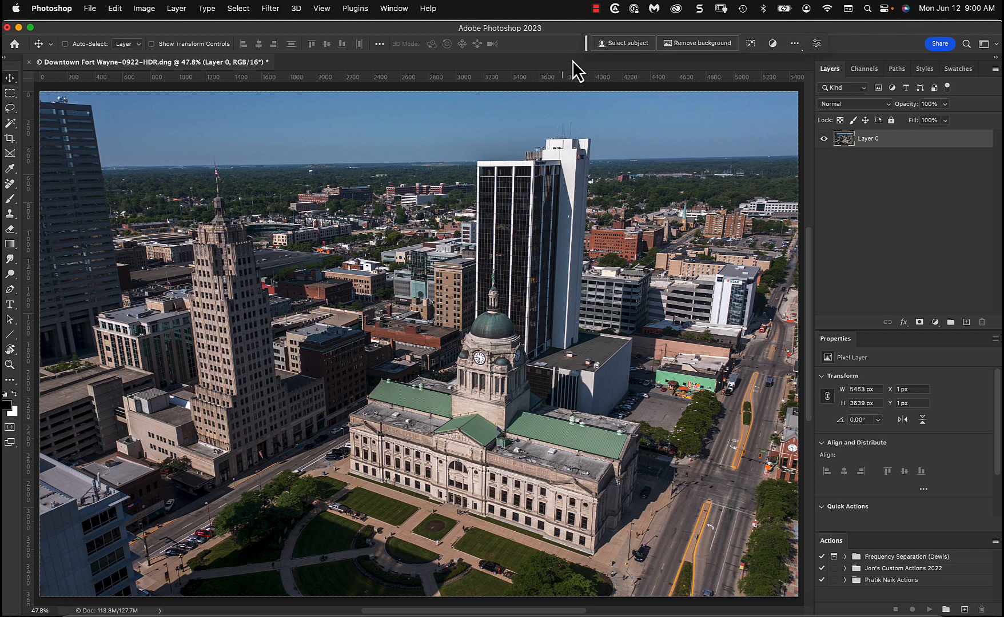
left_click(795, 45)
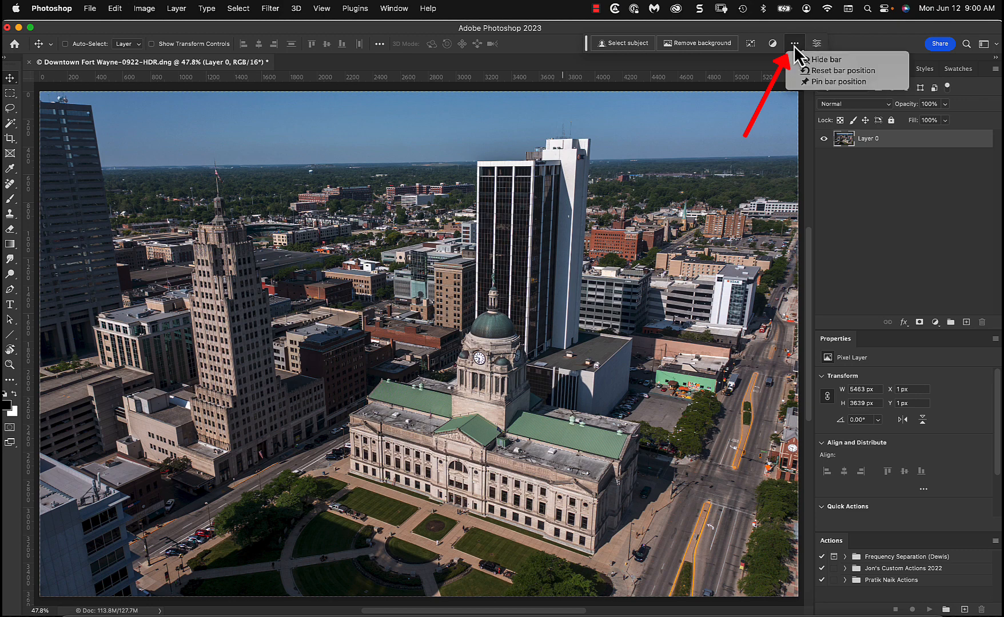
left_click(821, 82)
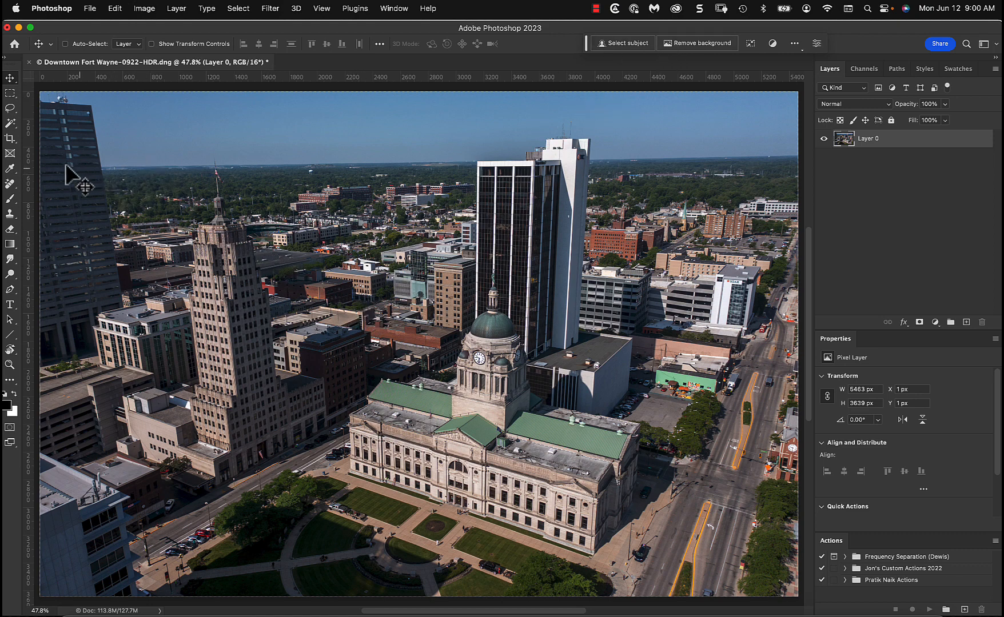
Activate the Remove Tool from the healing tools group and review the other tools in that group
left_click(9, 185)
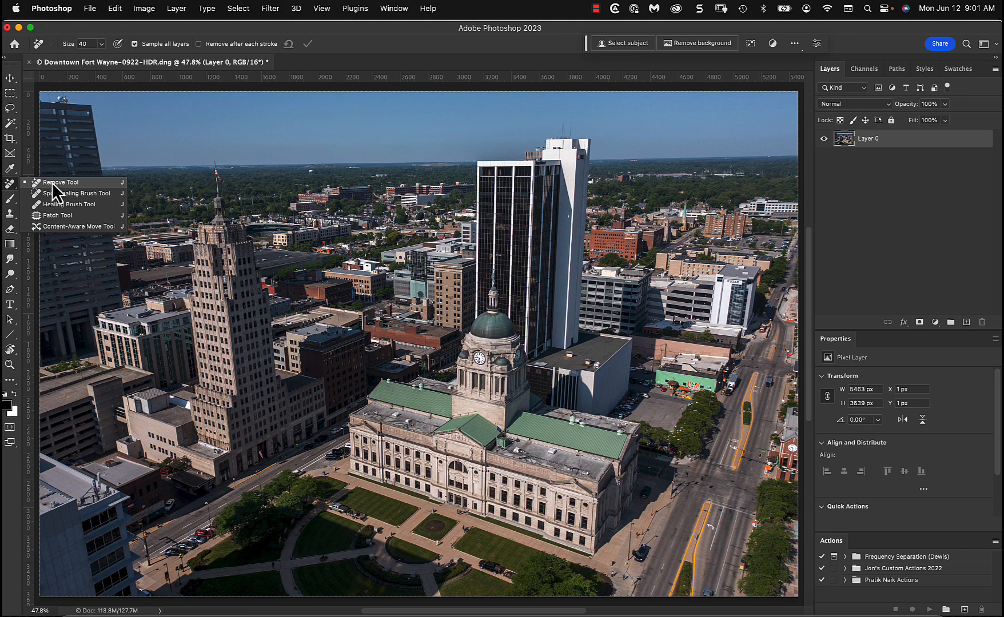
left_click(53, 183)
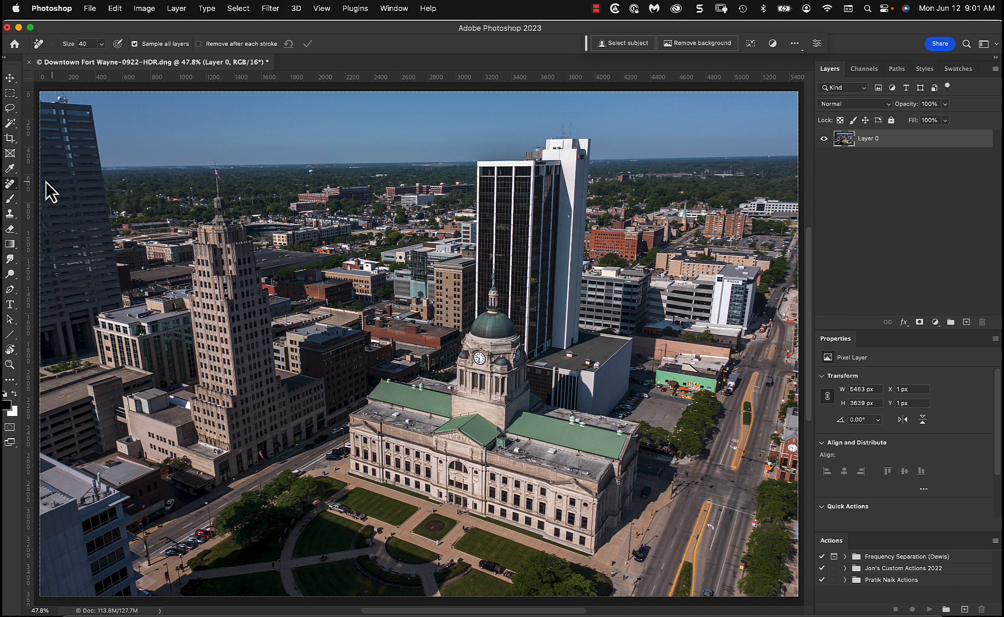
left_click(12, 187)
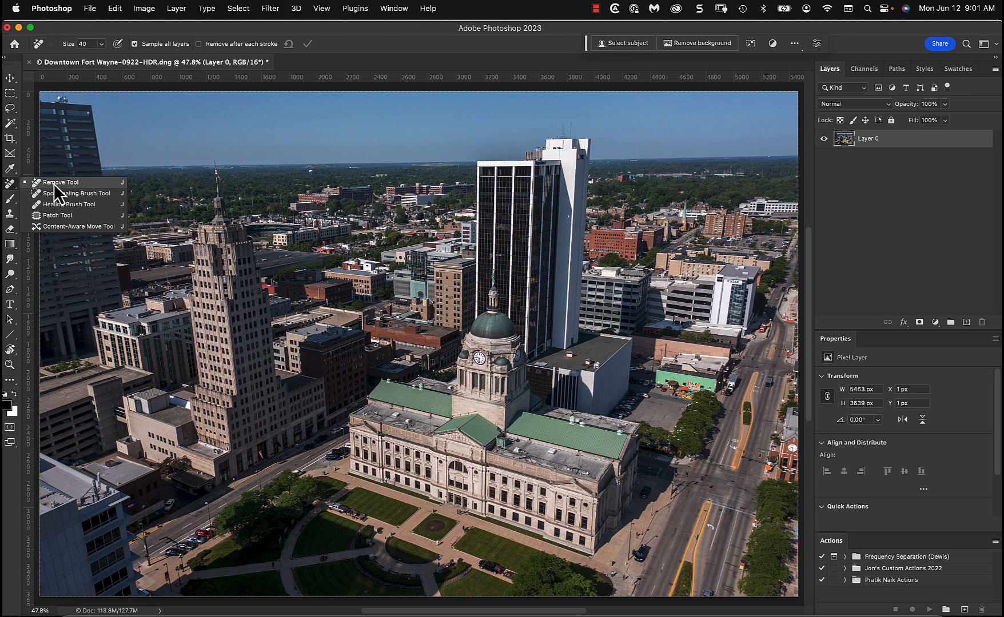
left_click(131, 146)
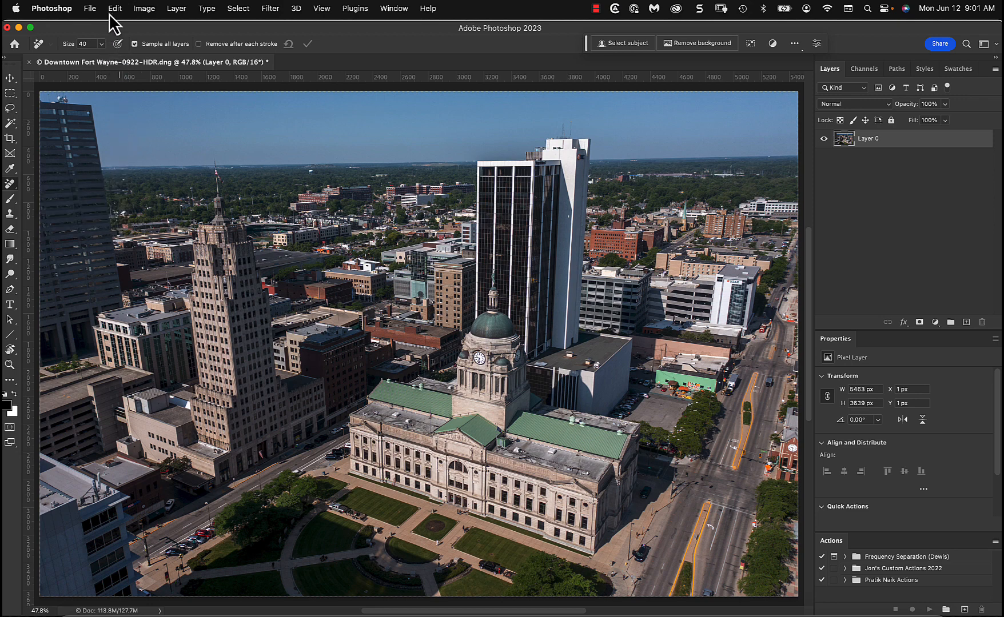
Open the toolbar customization, look for the Remove Tool among the toolbar and extra tools, and close the dialog
left_click(115, 8)
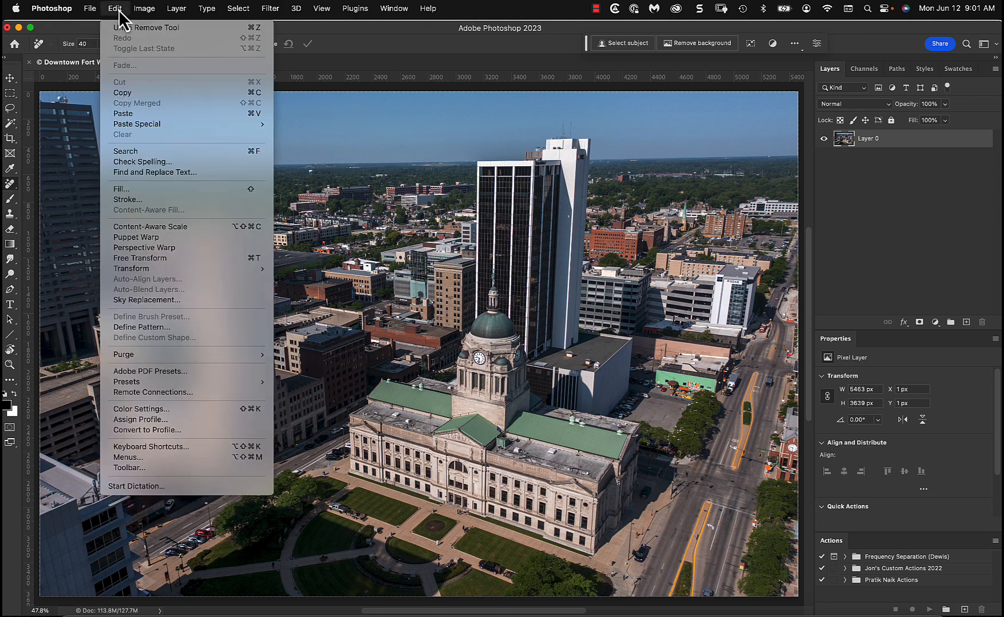
left_click(141, 468)
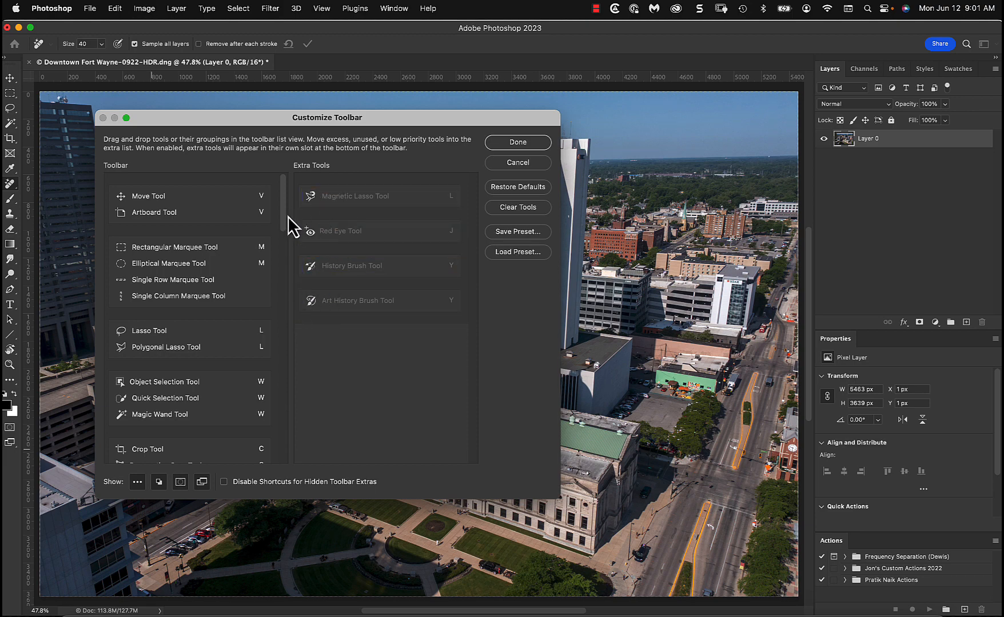
left_click_drag(285, 212, 282, 246)
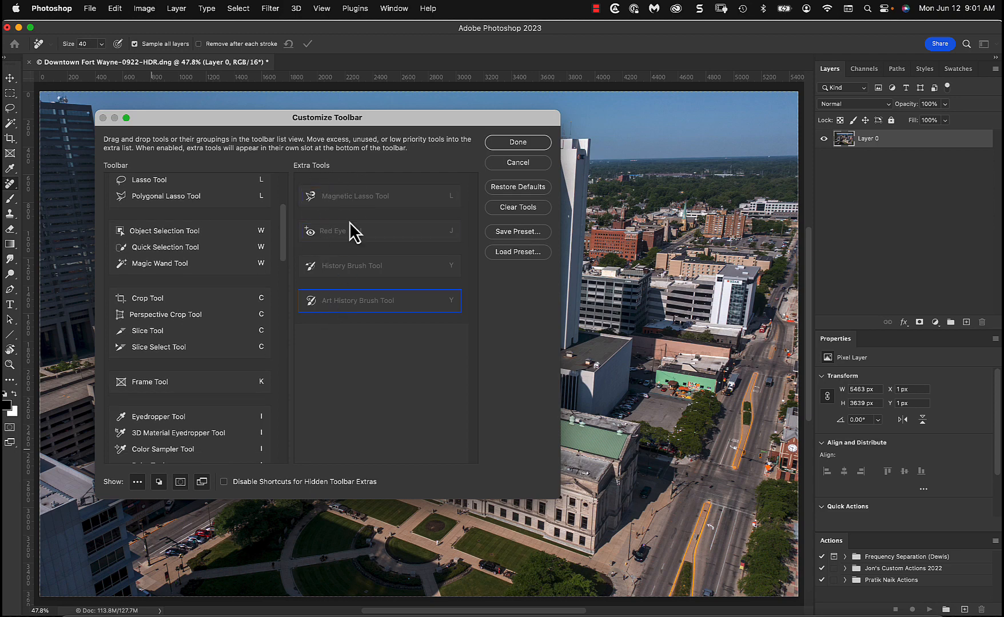
left_click_drag(281, 232, 276, 280)
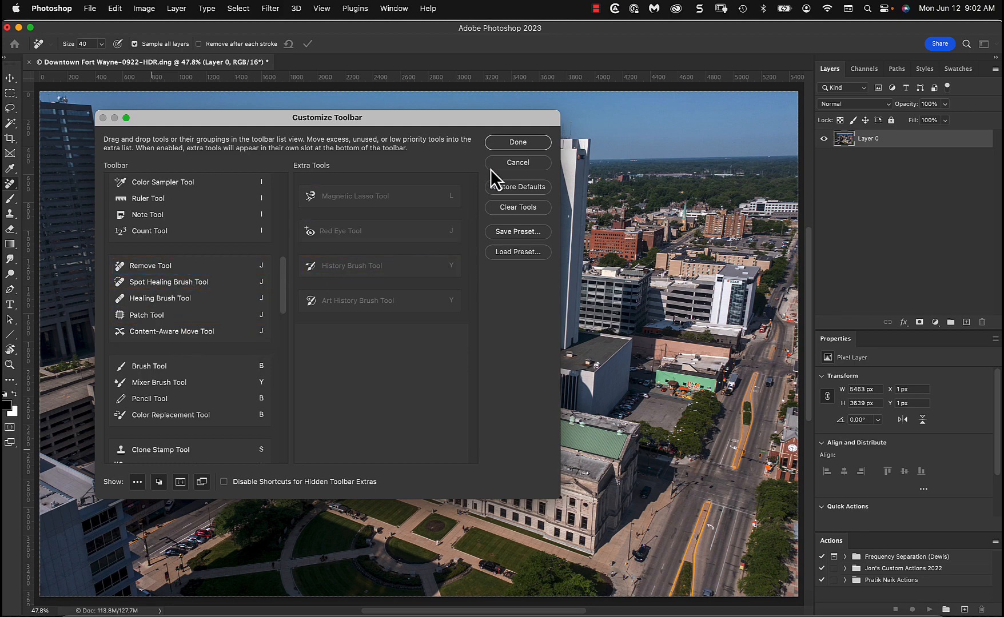
left_click(509, 143)
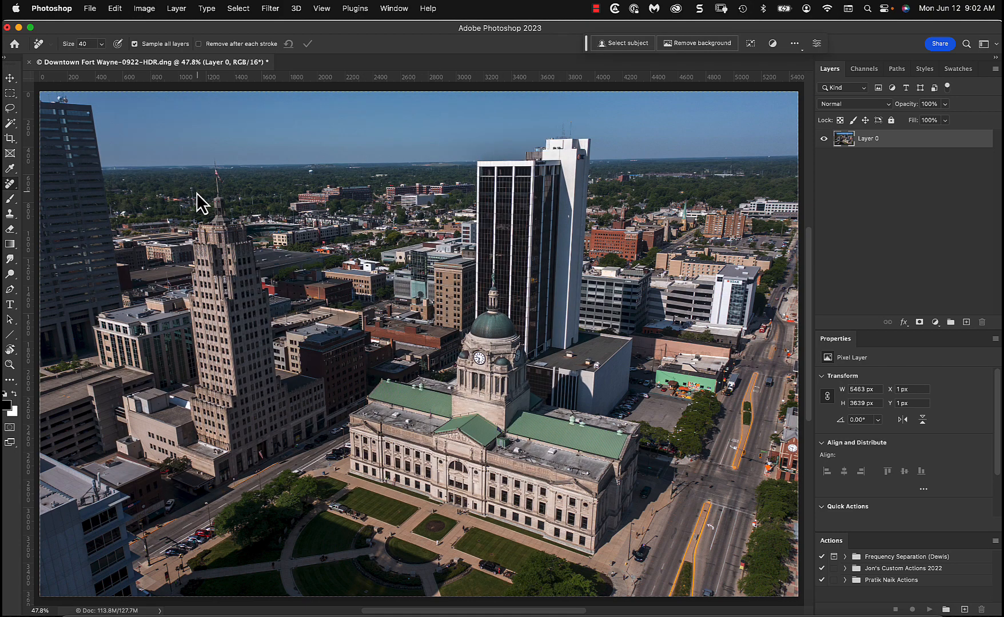
Select the Remove Tool and adjust its brush size to 80
right_click(10, 184)
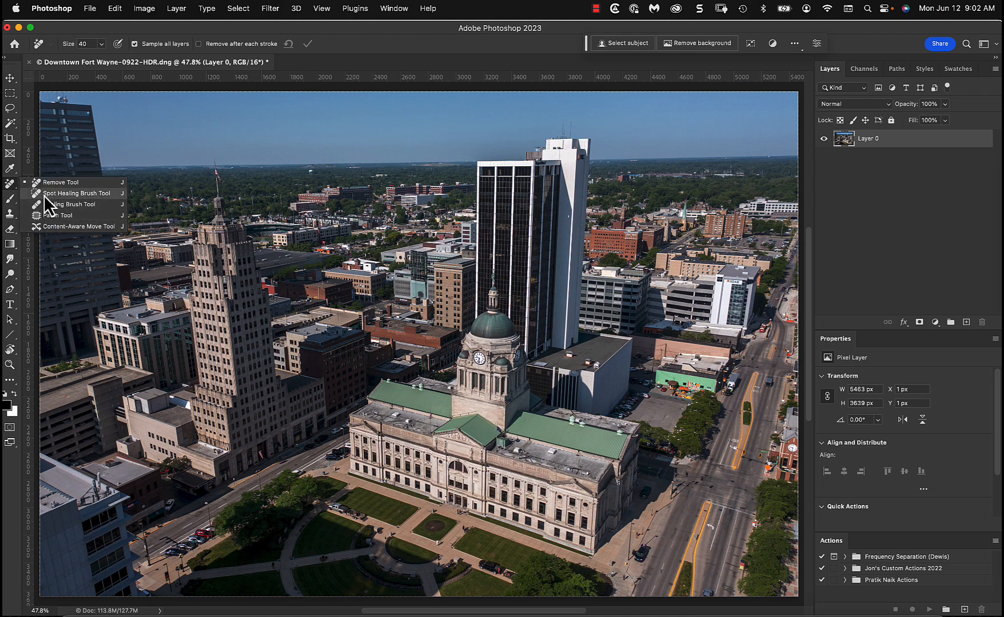
left_click(87, 185)
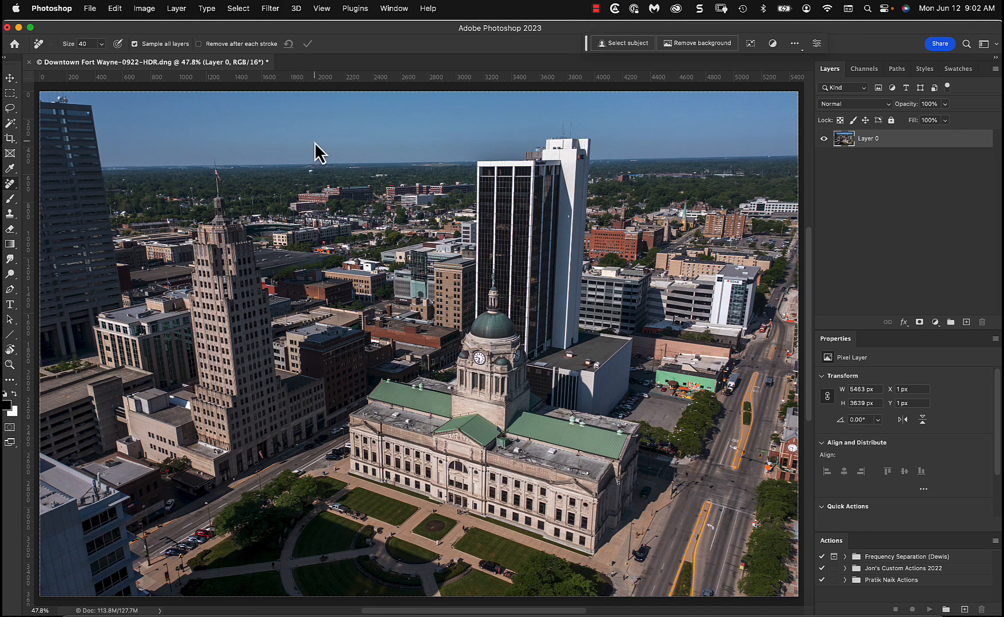
left_click_drag(307, 140, 325, 143)
key("bracketright")
key("bracketleft")
key("bracketleft")
key("bracketleft")
key("bracketleft")
Zoom in on the courthouse grounds and examine the lawns, walkways and adjoining street for people and objects to remove
key("space")
left_click_drag(496, 403, 468, 347)
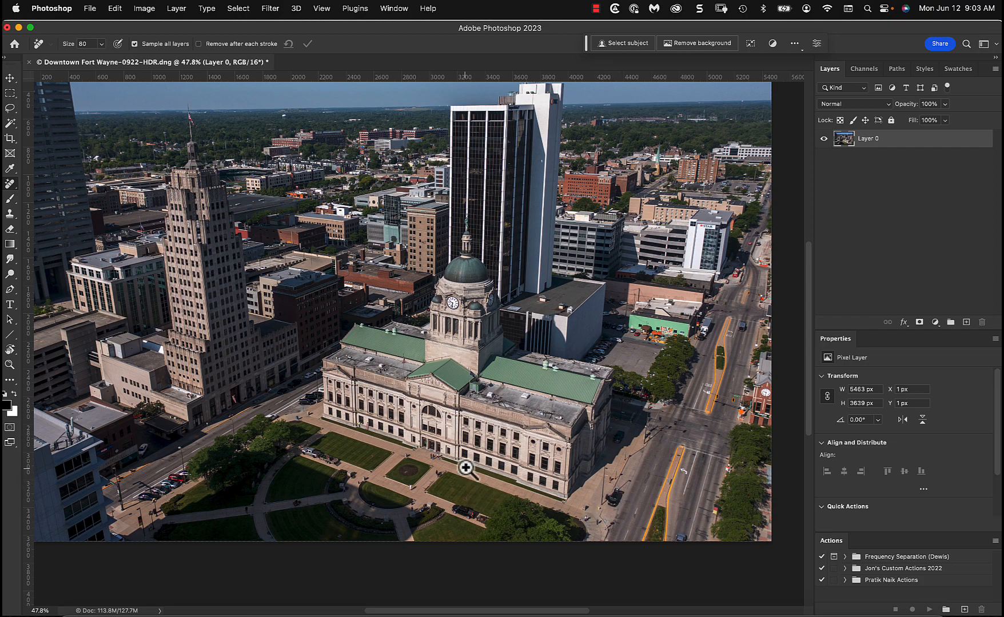
key("z")
mouse_move(496, 451)
left_mouse_down()
mouse_move(526, 439)
mouse_move(509, 463)
mouse_move(509, 258)
left_mouse_up()
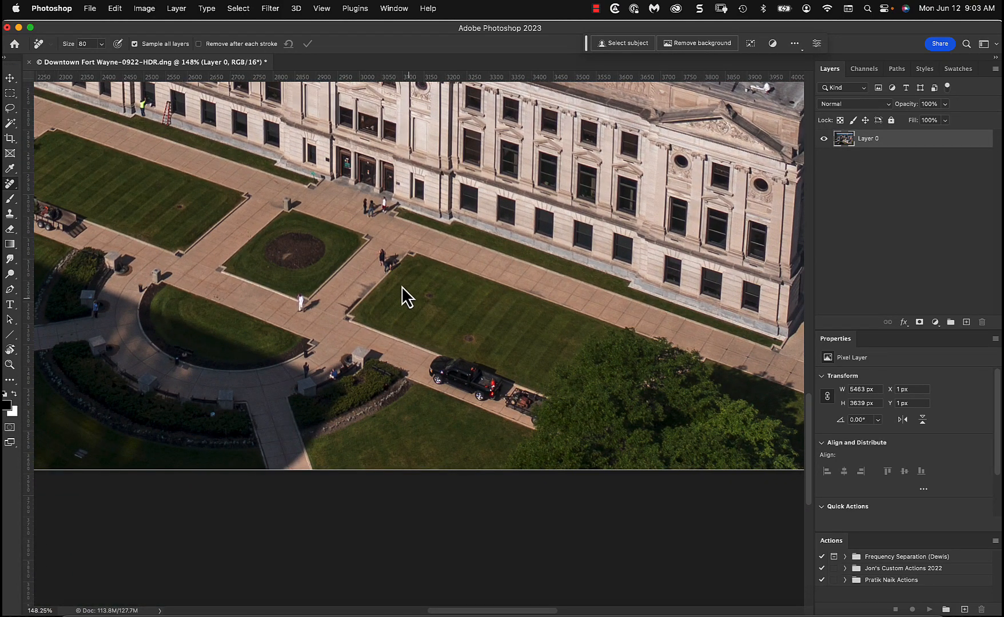
left_click_drag(491, 368, 580, 353)
left_click_drag(494, 328, 549, 339)
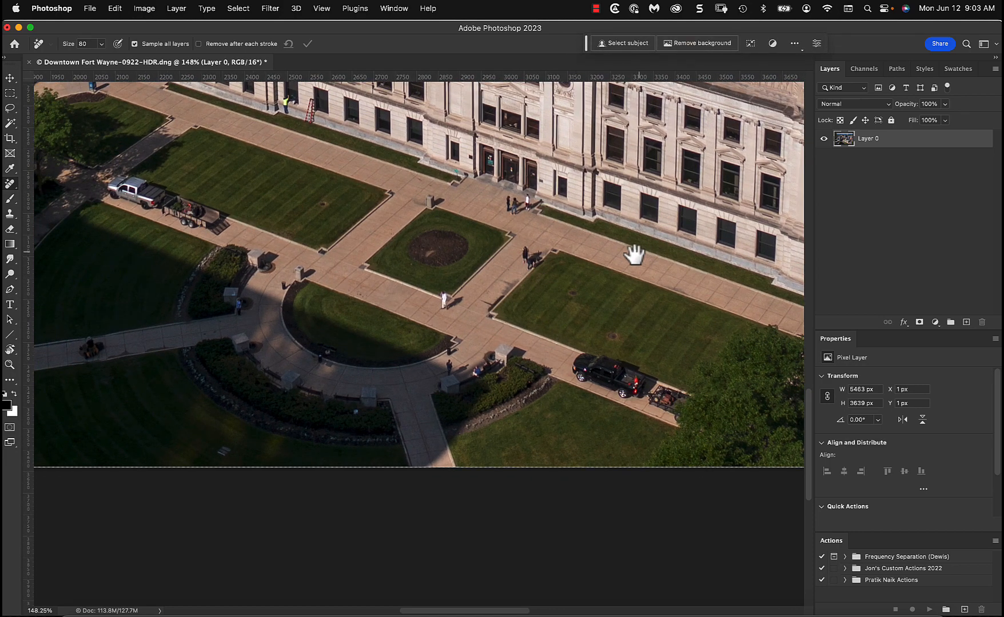
left_click_drag(636, 239, 569, 381)
left_click_drag(355, 208, 528, 350)
left_click_drag(631, 348, 378, 223)
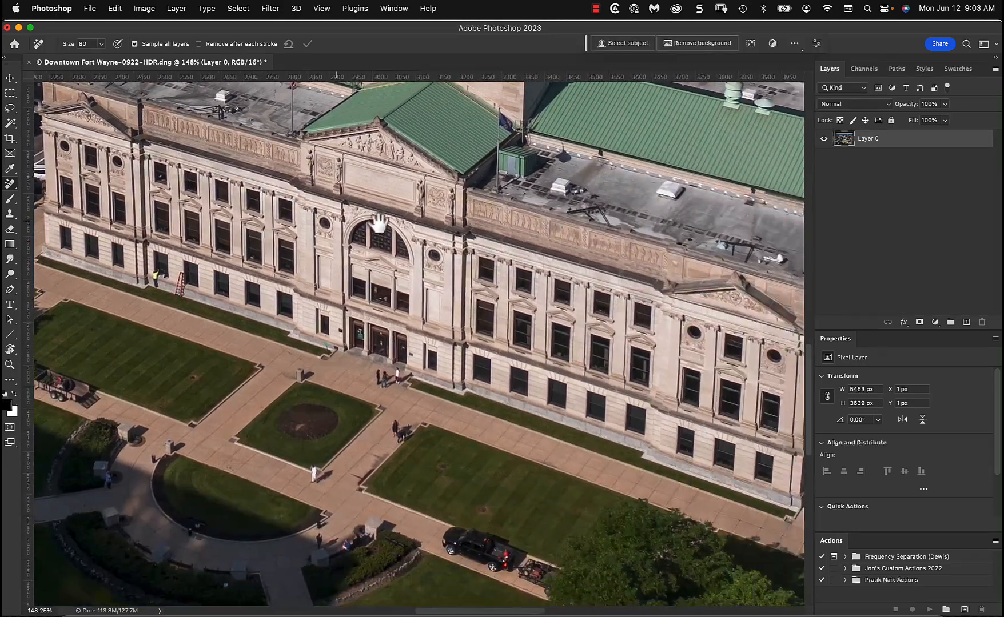
left_click_drag(551, 251, 374, 271)
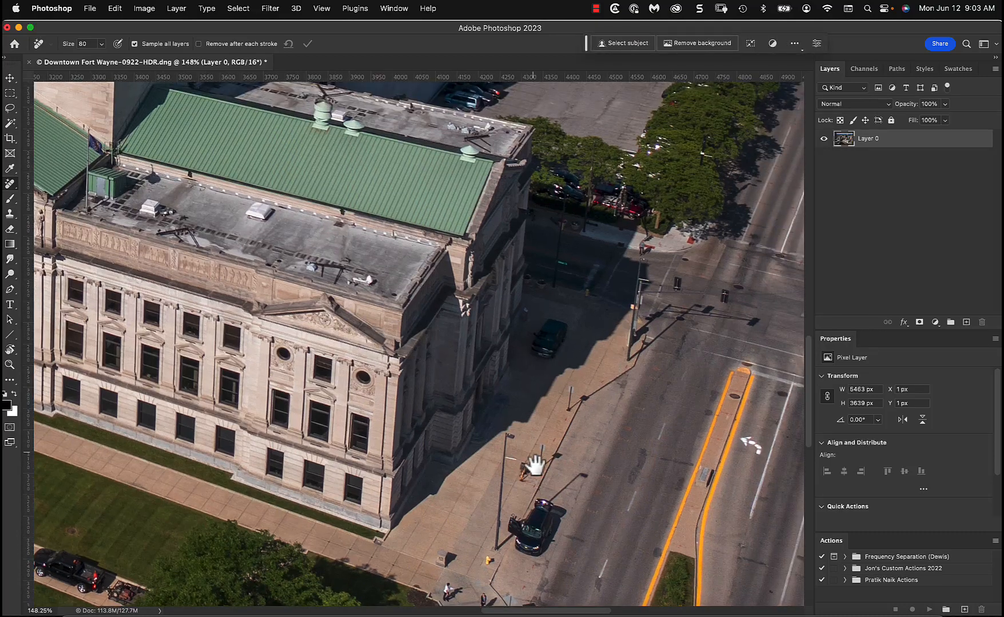
left_click_drag(507, 404, 563, 236)
left_click_drag(466, 242, 555, 286)
left_click_drag(406, 246, 576, 247)
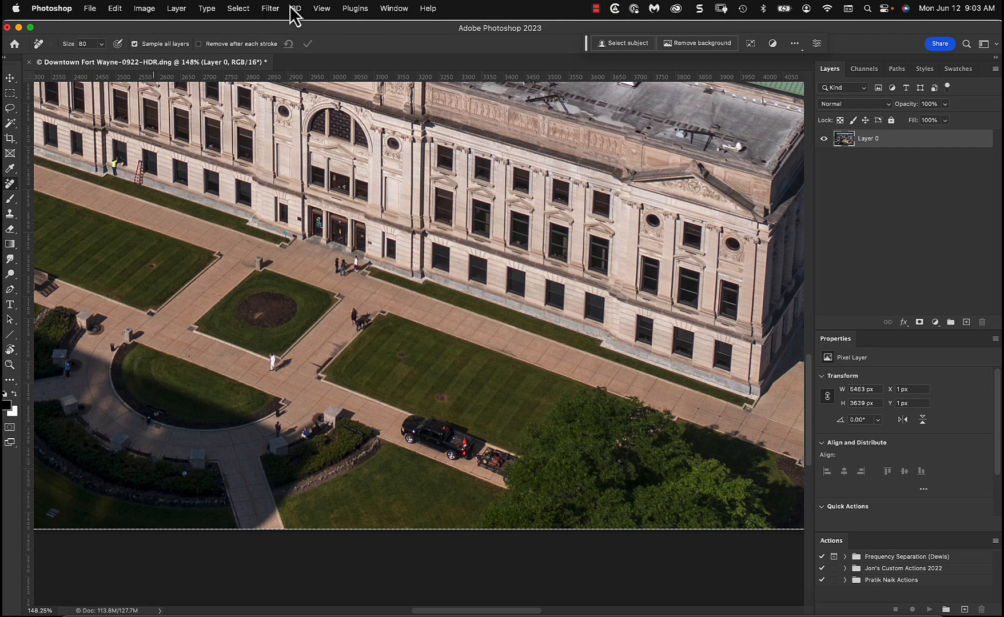
Switch the layer thumbnails to large and add a new empty layer named "remove" above the photo layer
right_click(868, 214)
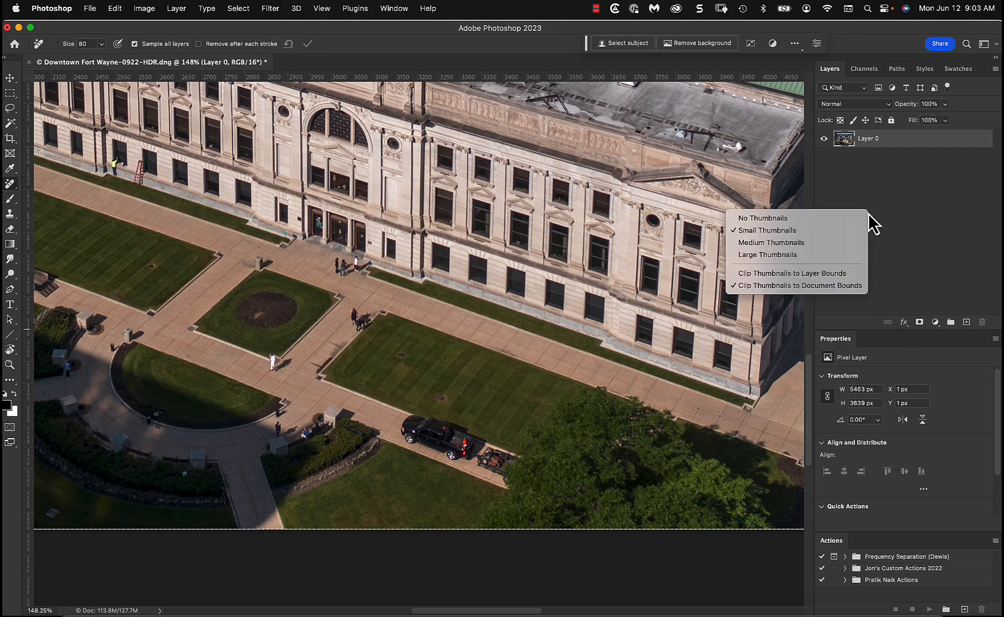
left_click(831, 255)
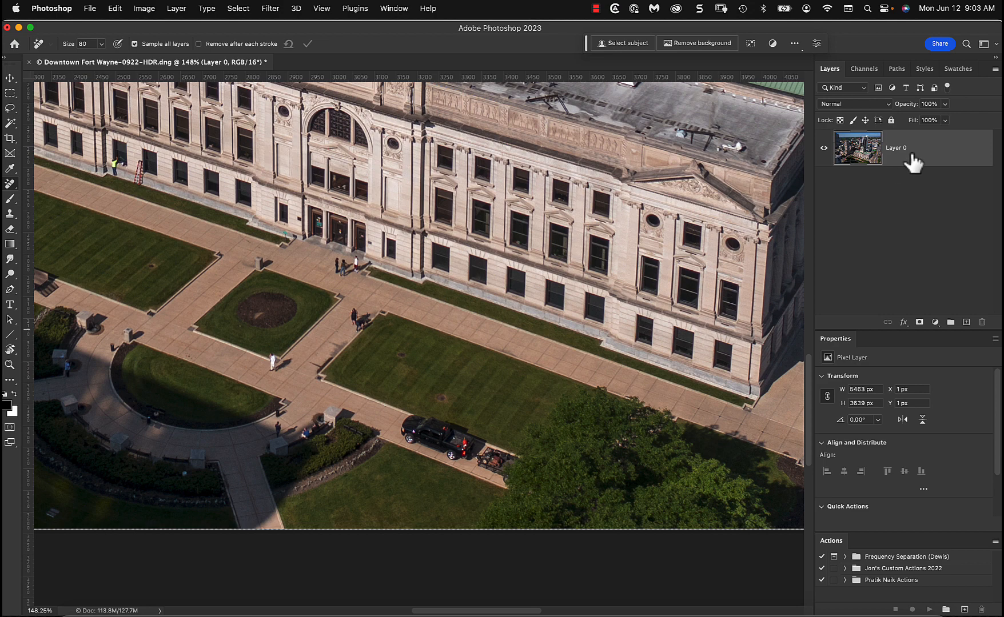
left_click(967, 323)
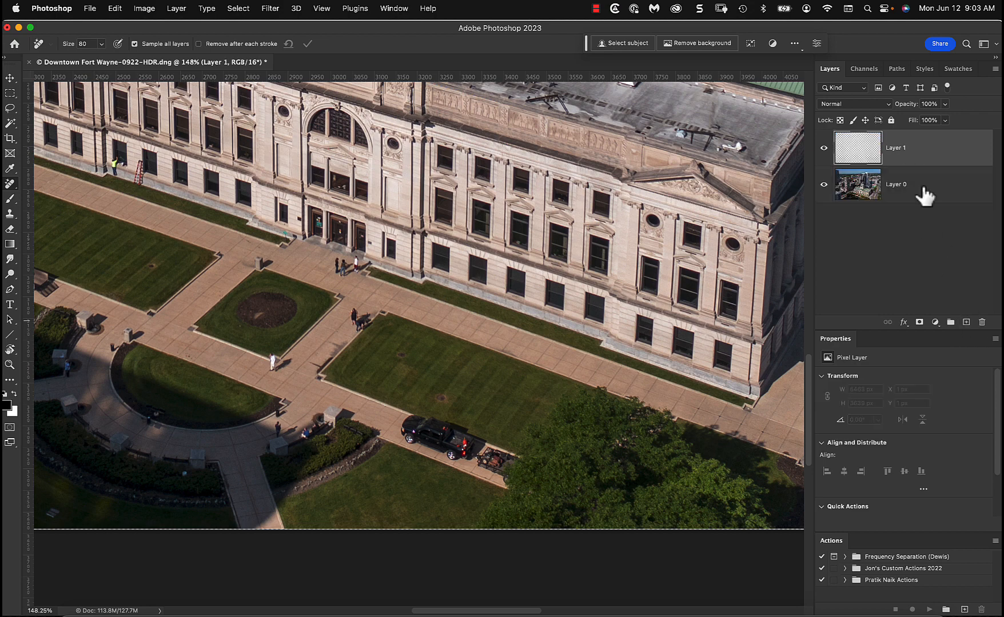
double_click(895, 148)
type("remove")
key("Return")
Enable removal after each stroke and, with a size 46 brush, erase the people near the courthouse entrance and at the lawn corner
left_click(198, 44)
mouse_move(369, 295)
left_mouse_down()
mouse_move(354, 293)
mouse_move(353, 280)
mouse_move(373, 283)
left_mouse_up()
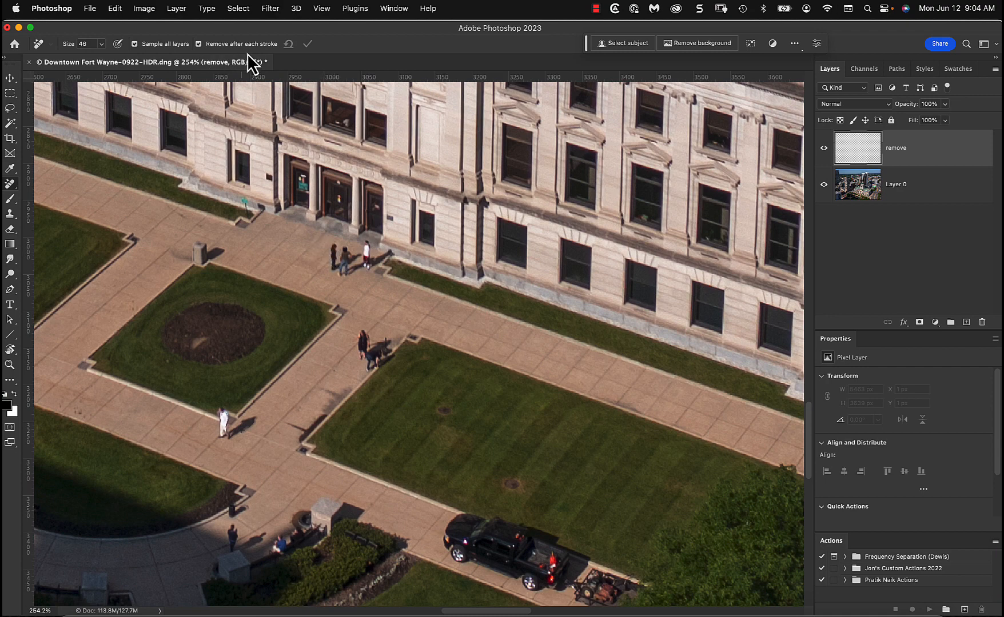
left_click_drag(337, 255, 337, 266)
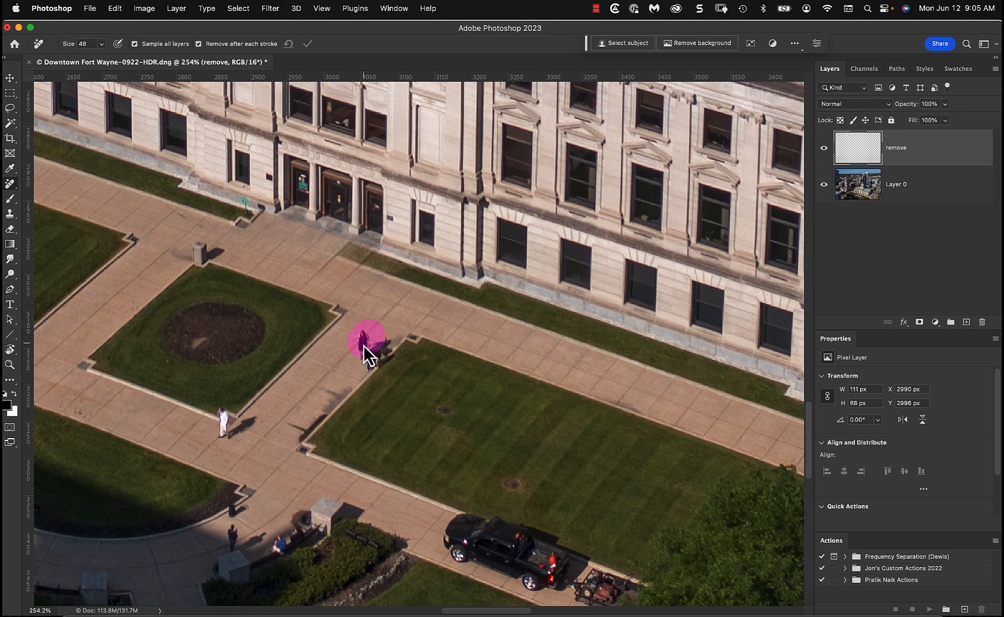
left_click_drag(380, 357, 383, 358)
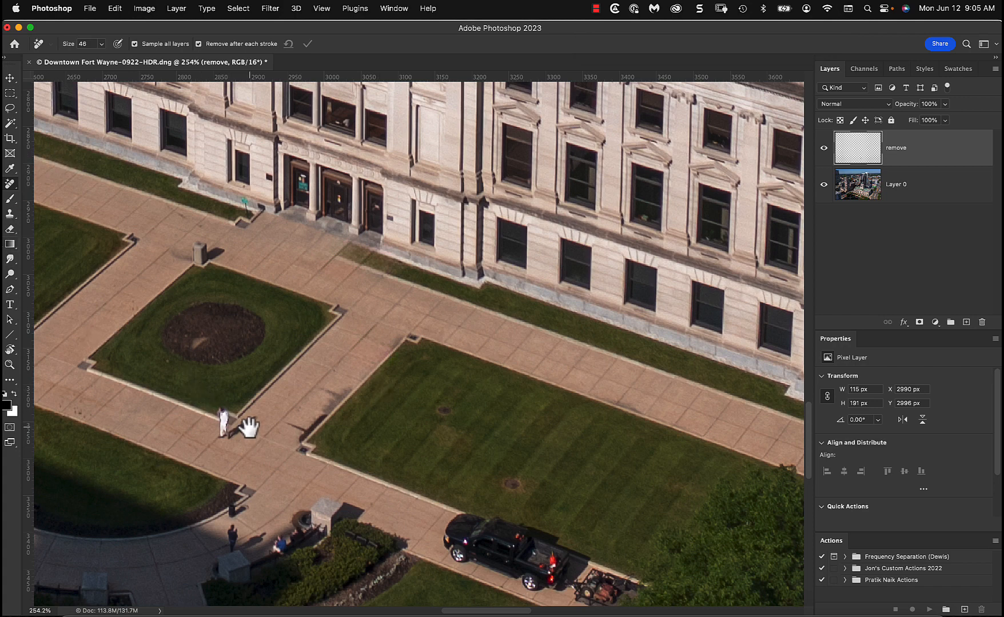
Disable removal after each stroke and paint over the worker in yellow and the red ladder with a size 26 brush
left_click_drag(248, 428, 412, 368)
left_click_drag(343, 324, 491, 388)
left_click_drag(383, 363, 433, 393)
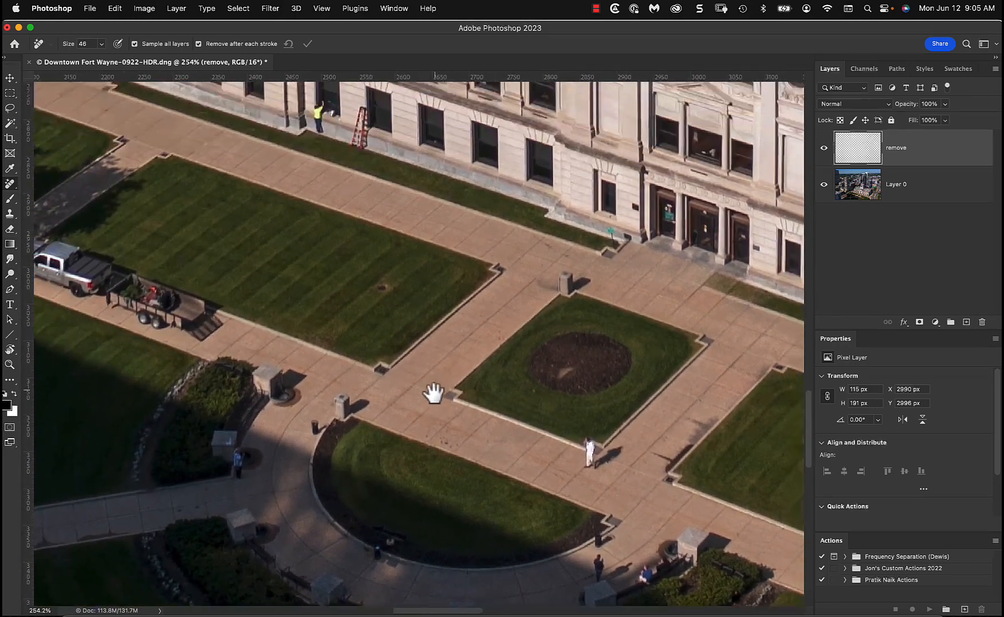
scroll(400, 392, "up", 3)
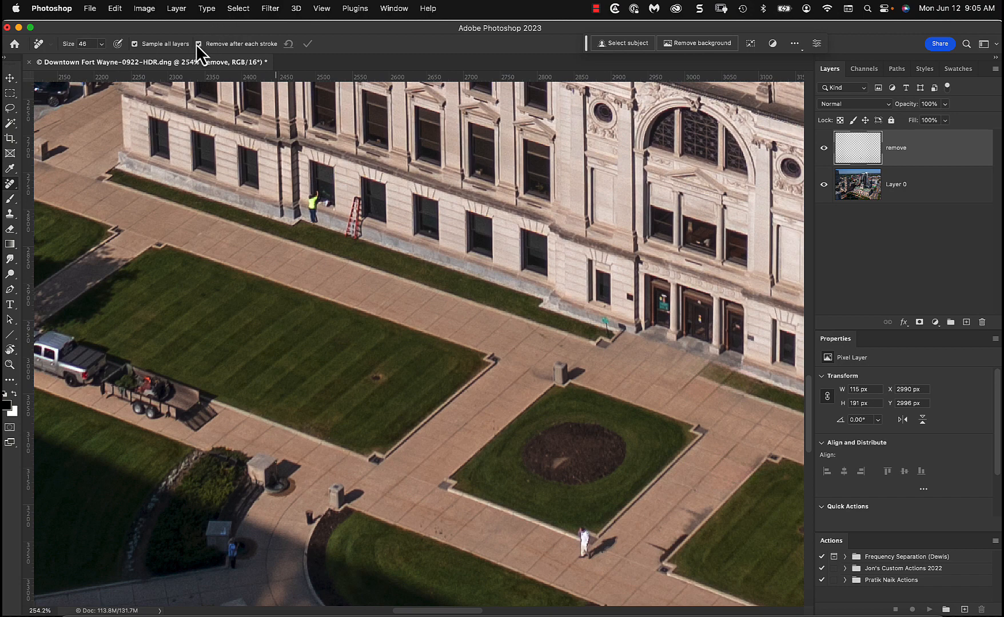
left_click(198, 44)
left_click_drag(283, 245, 270, 247)
mouse_move(312, 197)
left_mouse_down()
mouse_move(314, 219)
mouse_move(325, 203)
left_mouse_up()
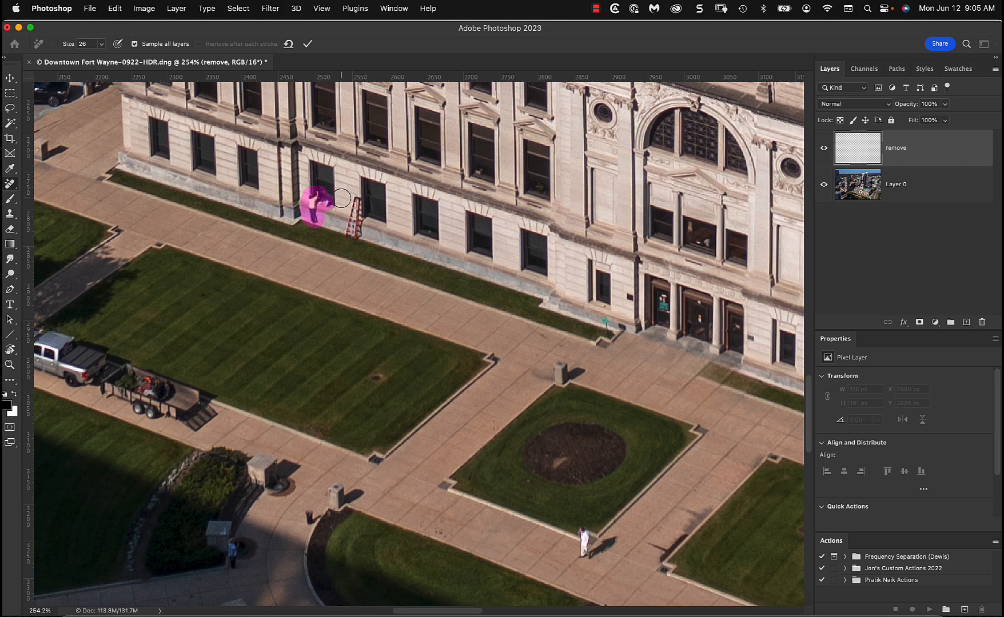
left_click_drag(357, 203, 358, 241)
Erase the pedestrians on the walkways, the small trash can, the hedge object and the lawn spots, and touch up beneath the worker's window
left_click_drag(534, 327, 509, 207)
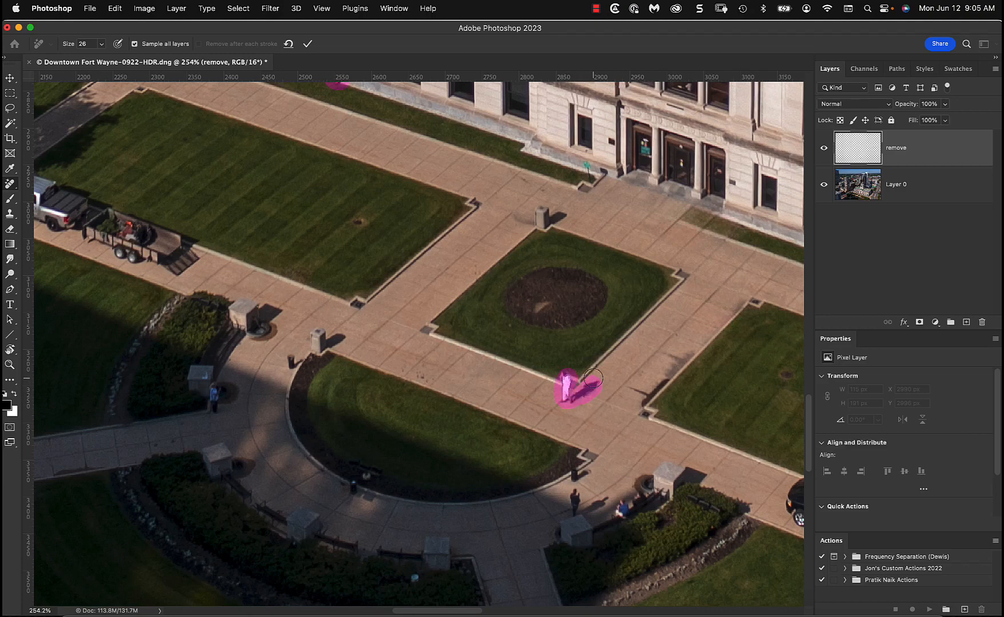
mouse_move(574, 491)
left_mouse_down()
mouse_move(578, 511)
mouse_move(631, 510)
mouse_move(626, 523)
left_mouse_up()
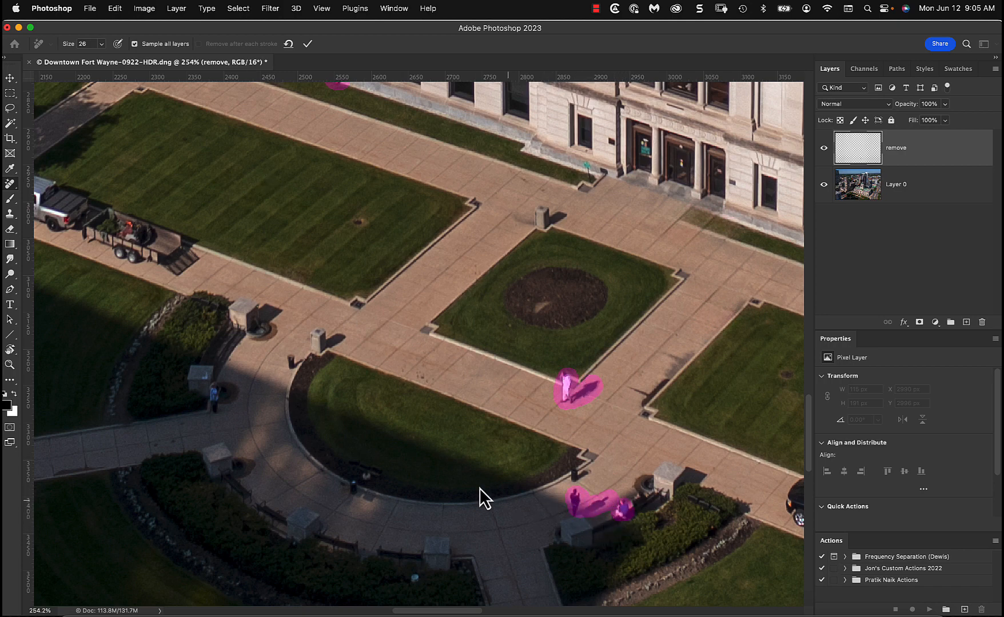
left_click(413, 579)
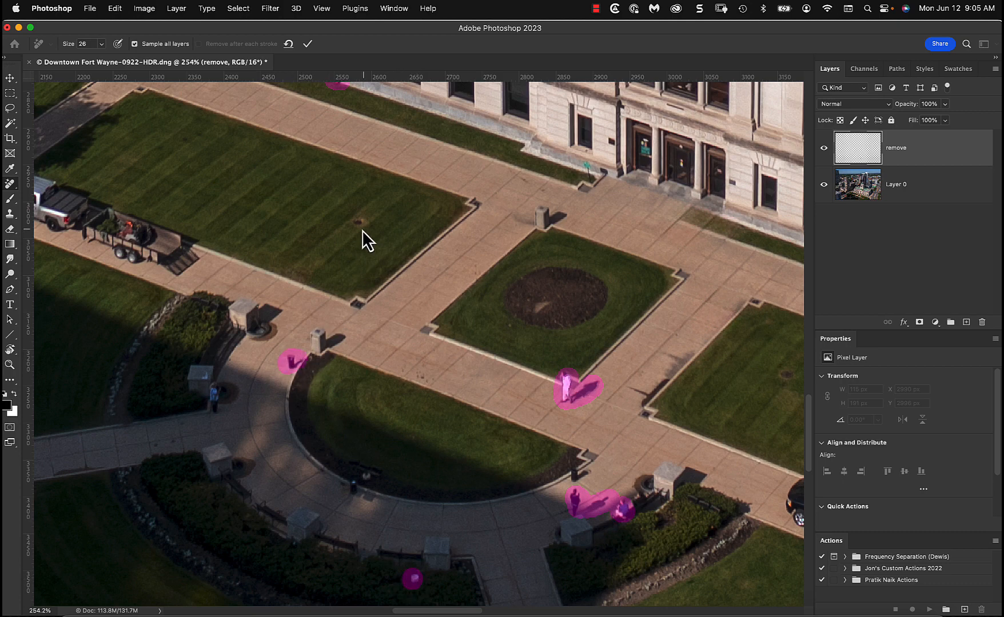
left_click_drag(502, 314, 320, 231)
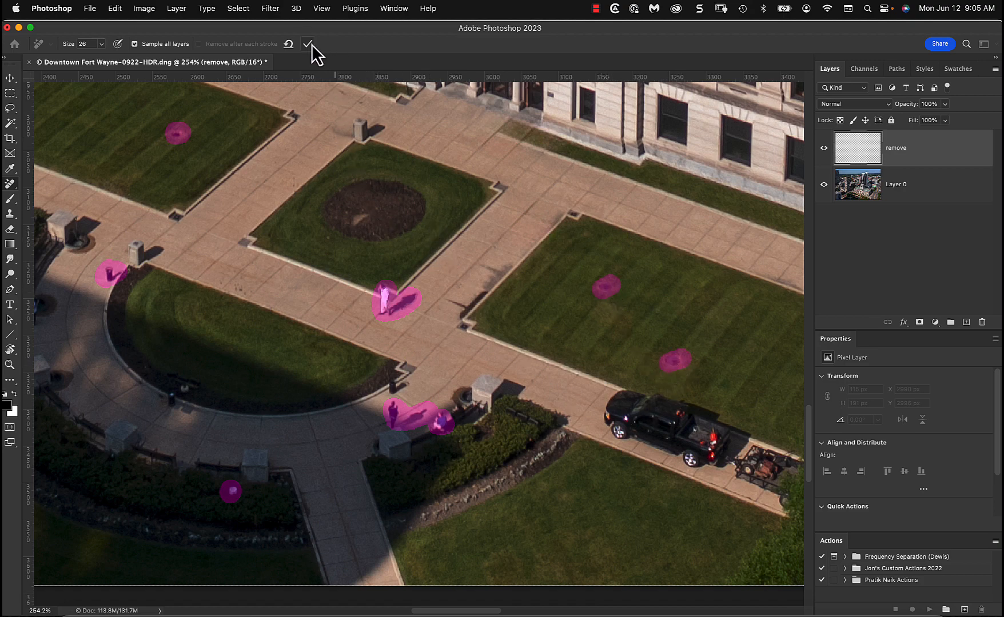
key("super+minus")
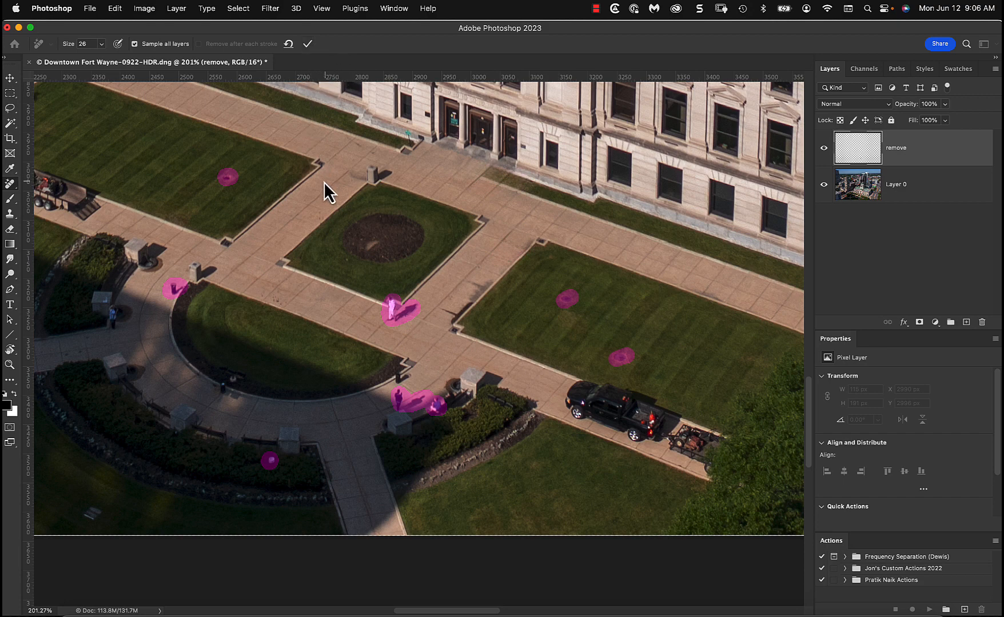
left_click_drag(324, 182, 336, 278)
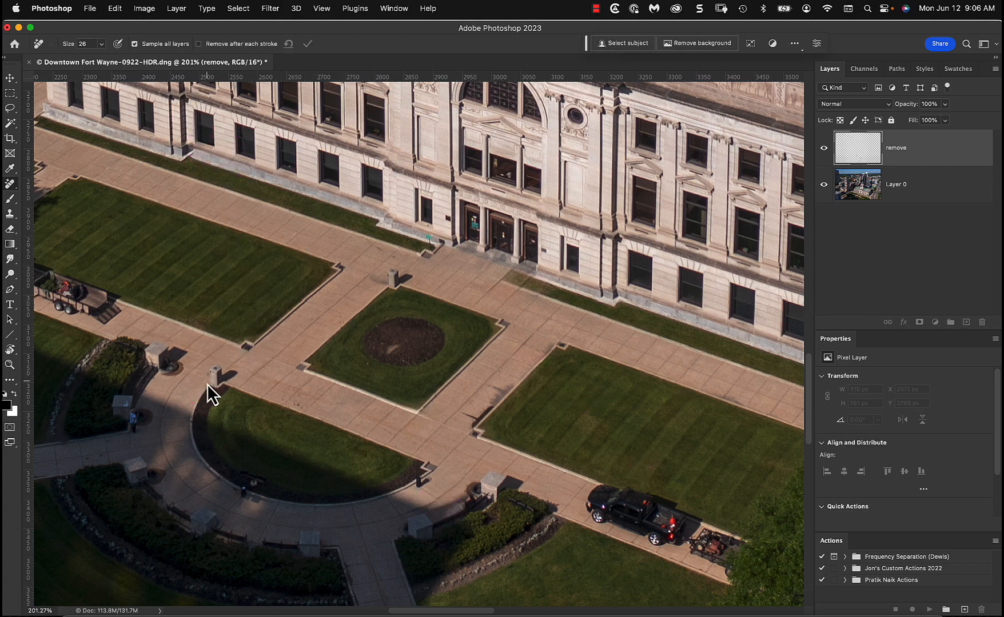
left_click_drag(219, 150, 193, 147)
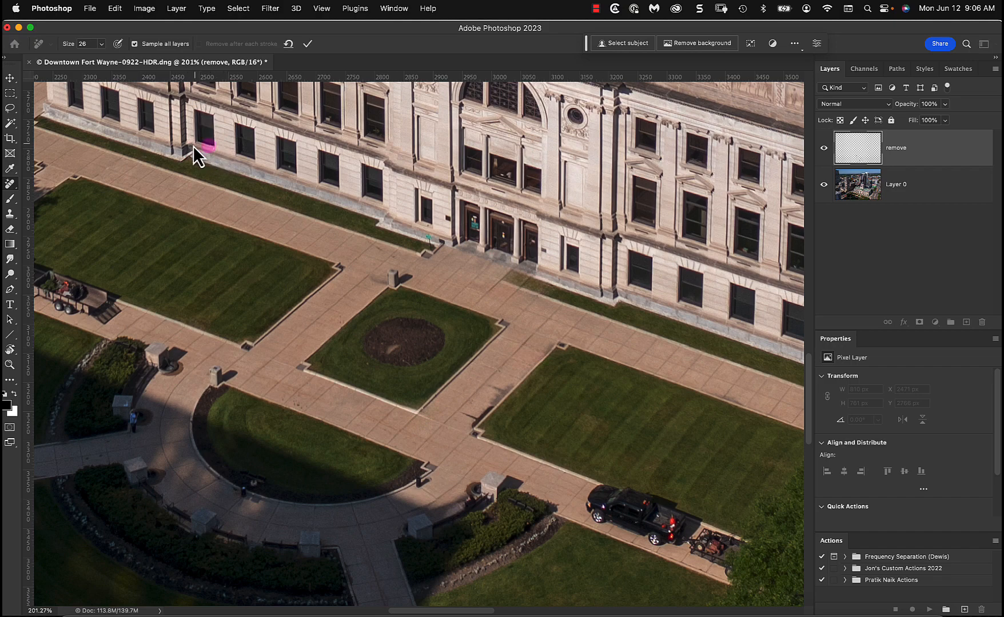
Zoom in on the facade where the worker and ladder stood and compare before and after by toggling the "remove" layer's visibility
key("super+1")
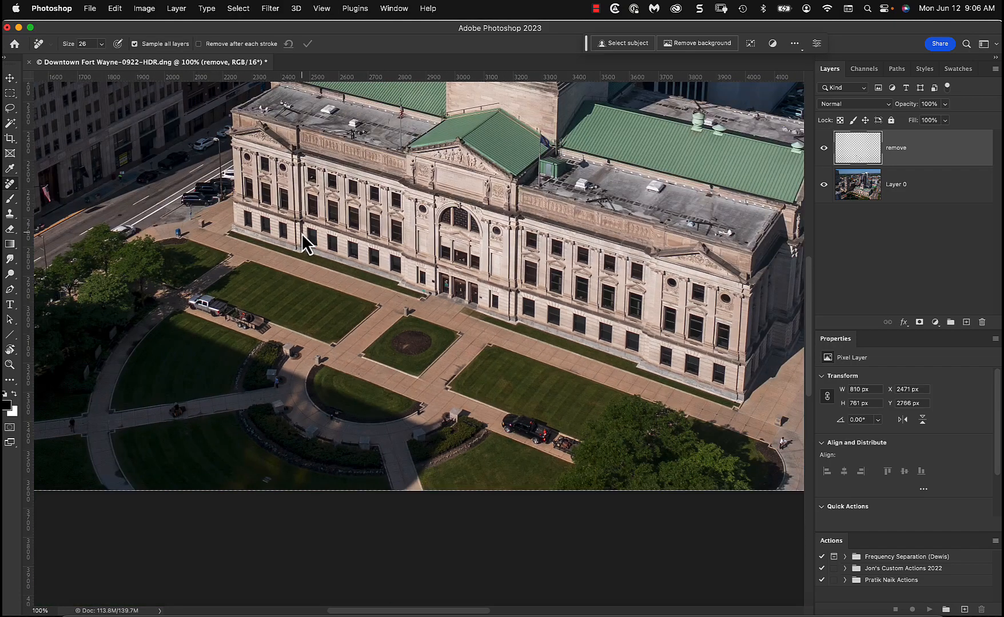
key("z")
left_click_drag(302, 232, 365, 271)
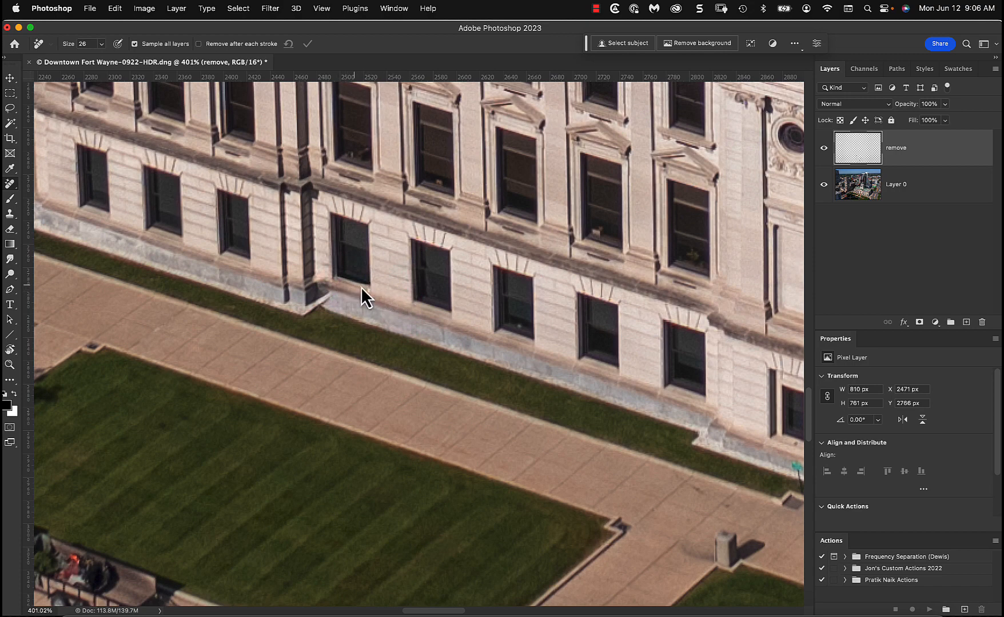
left_click(824, 148)
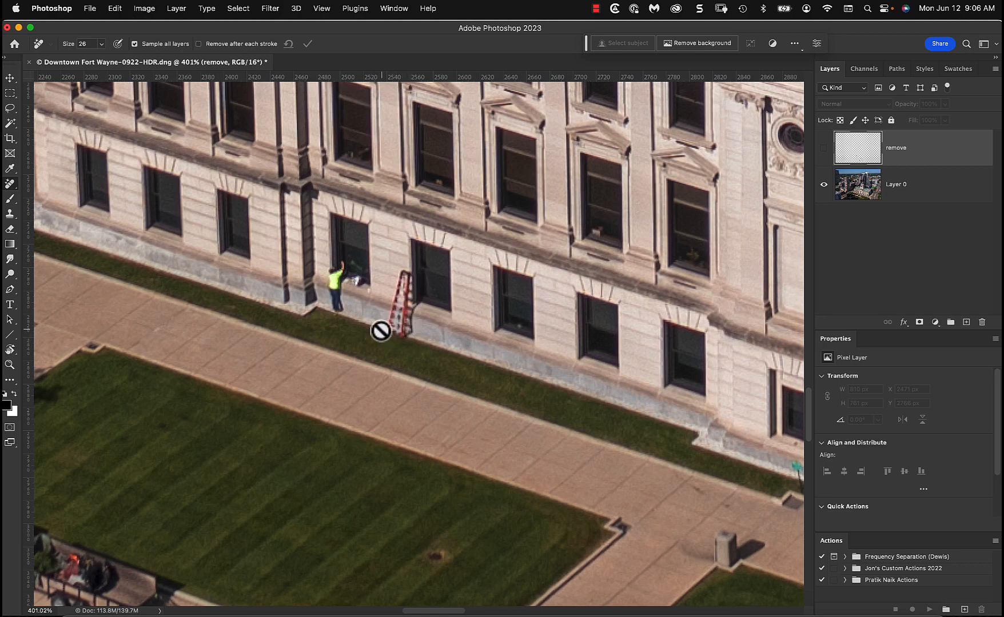
left_click(824, 148)
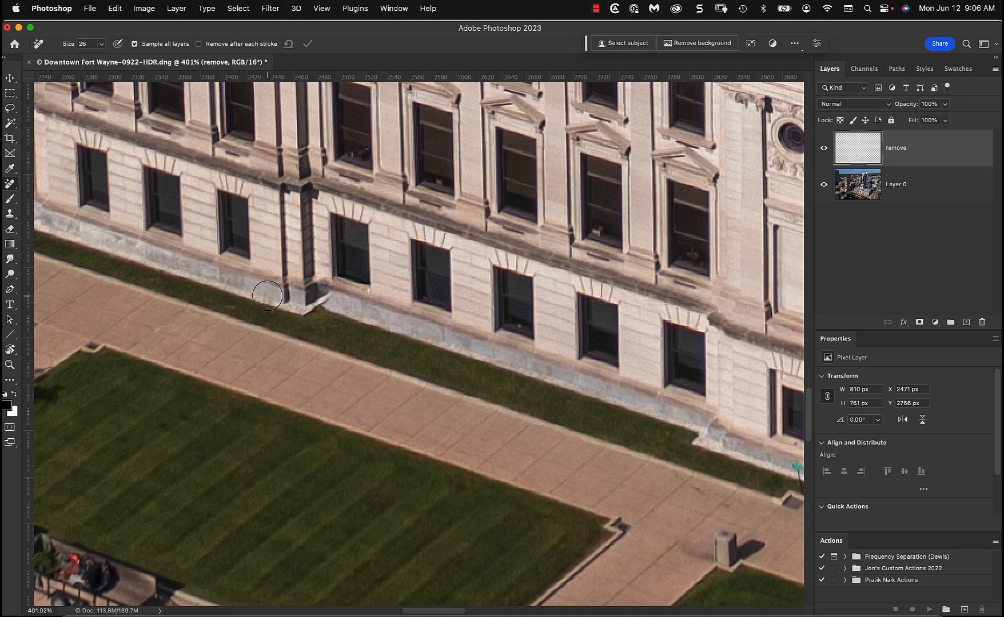
Activate Layer 0 and draw a loose lasso selection around the silver pickup and its trailer
scroll(267, 296, "down", 5)
scroll(267, 295, "left", 8)
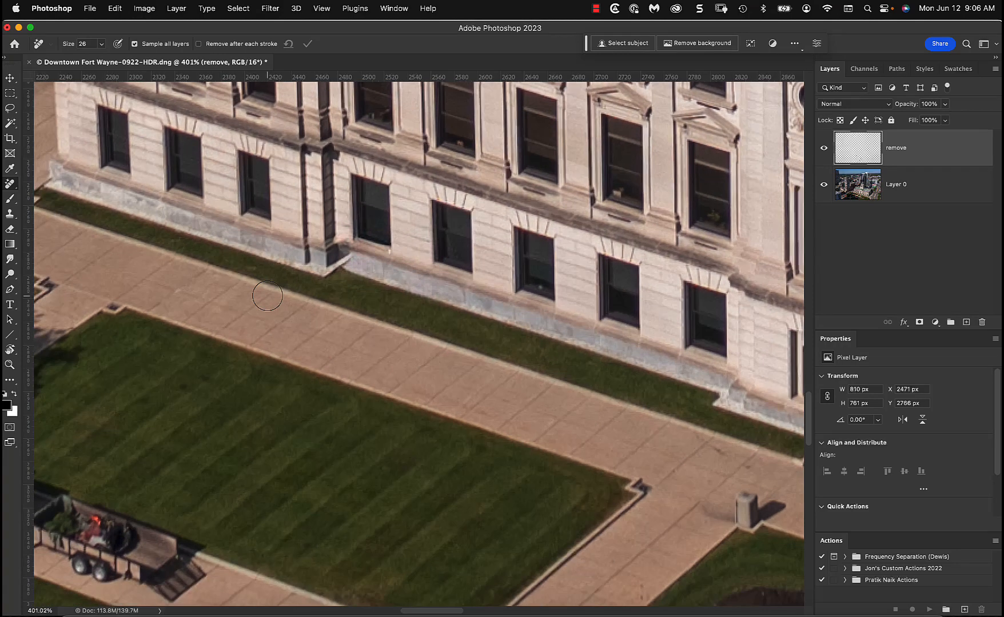
scroll(267, 296, "left", 5)
scroll(267, 295, "down", 3)
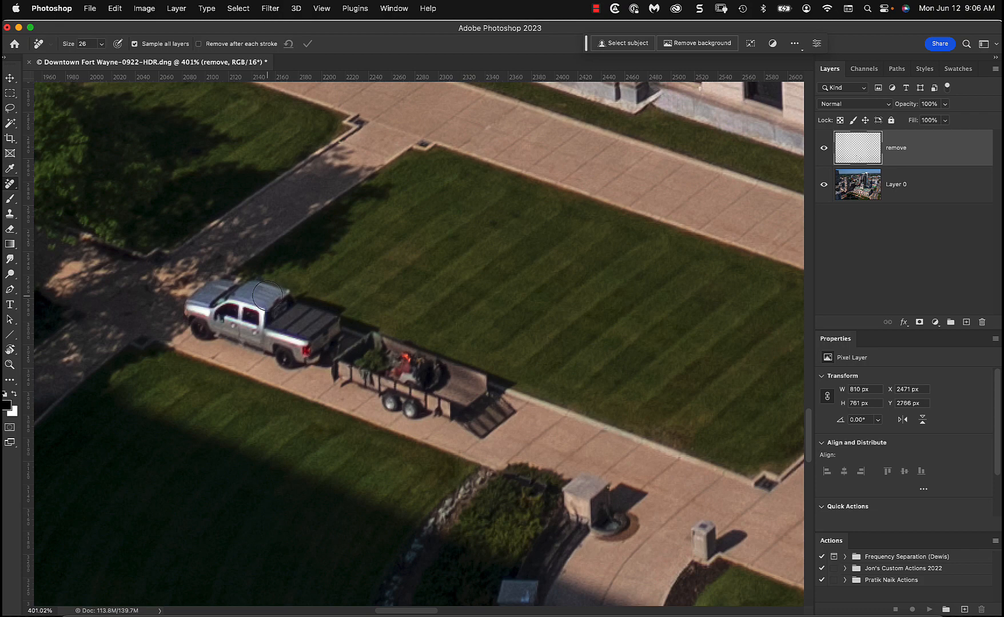
scroll(267, 296, "down", 3)
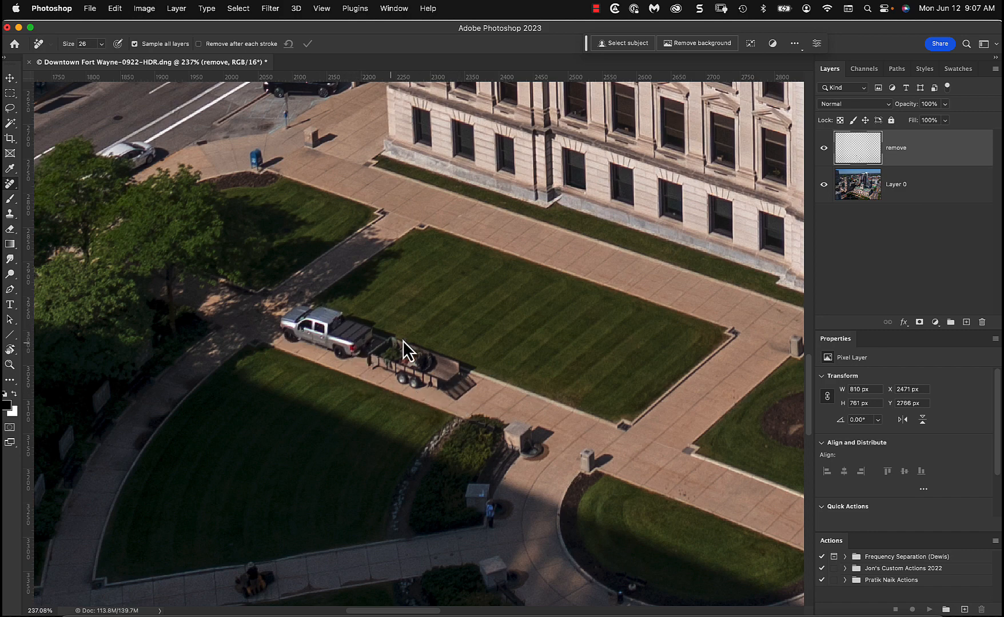
left_click(855, 190)
key("l")
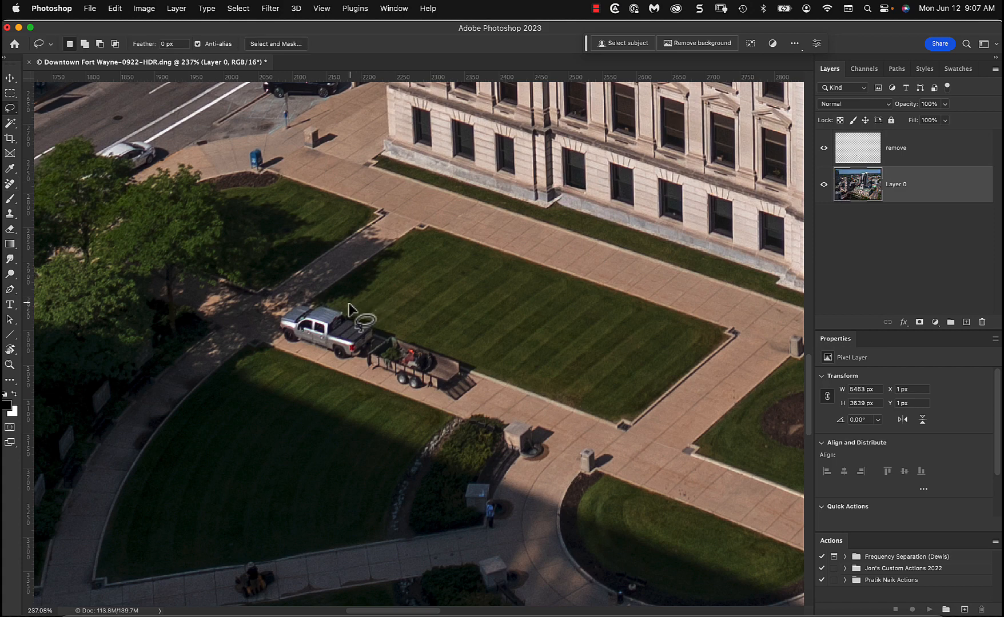
mouse_move(355, 305)
left_mouse_down()
mouse_move(295, 295)
mouse_move(268, 324)
mouse_move(269, 340)
mouse_move(453, 408)
mouse_move(479, 399)
mouse_move(493, 359)
left_mouse_up()
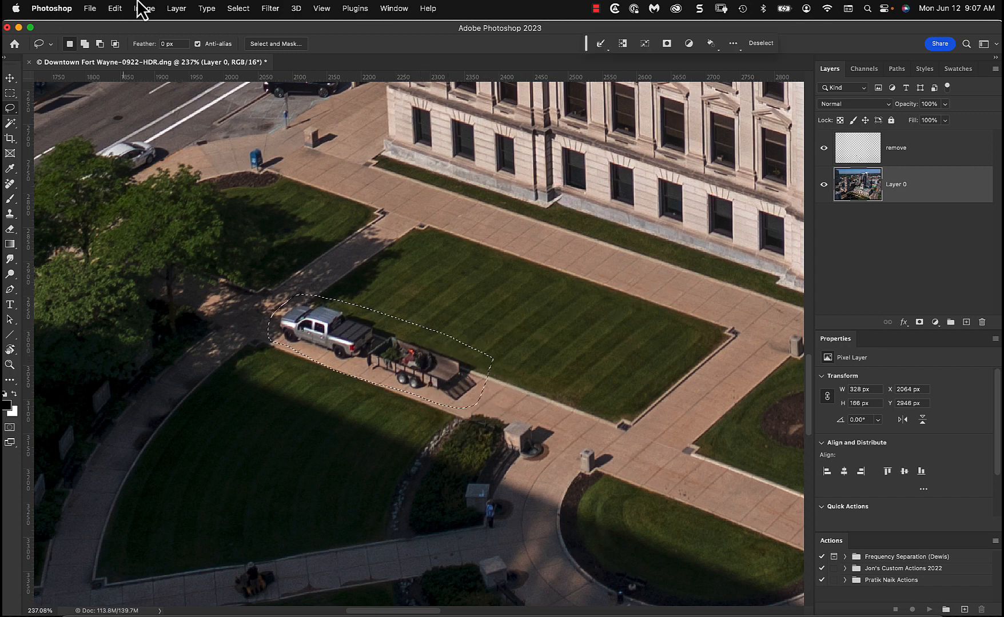
Try Content-Aware Fill on the pickup and trailer, excluding the trees, hedge, building and nearby lawns from the sampling area, and cancel it
left_click(114, 8)
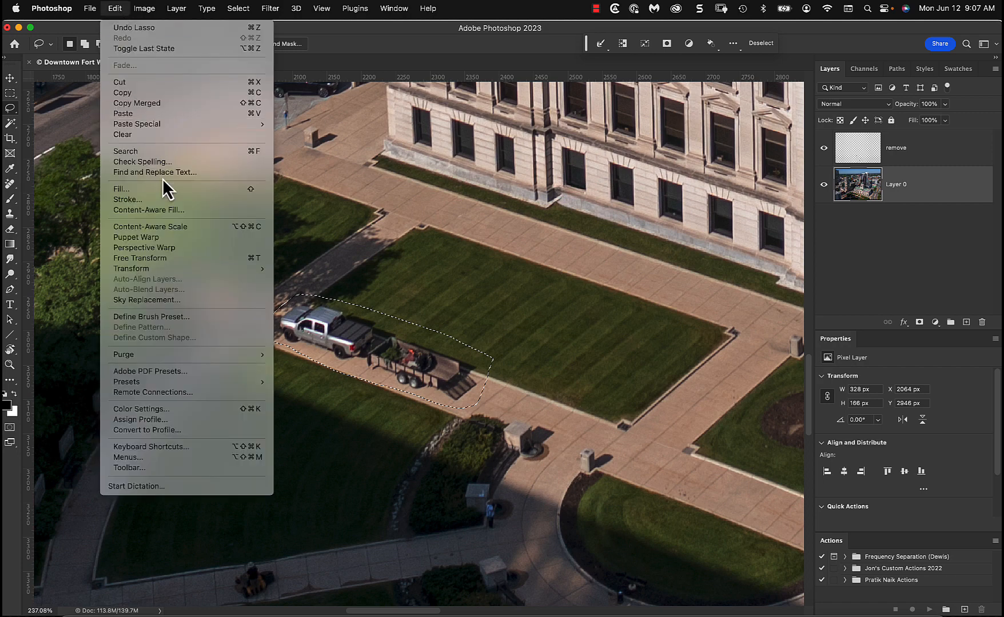
left_click(145, 211)
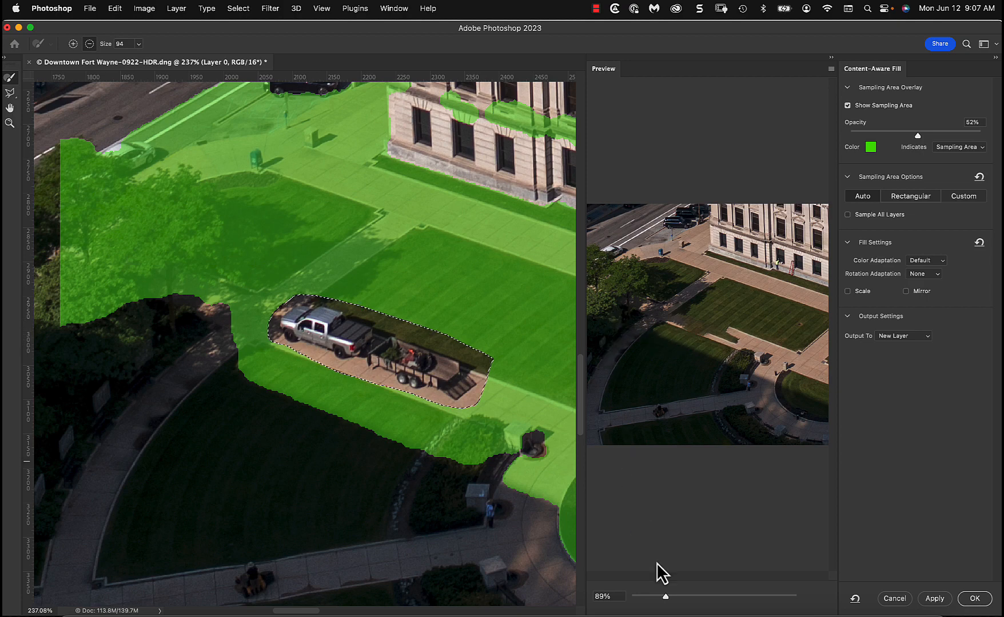
left_click_drag(663, 599, 679, 598)
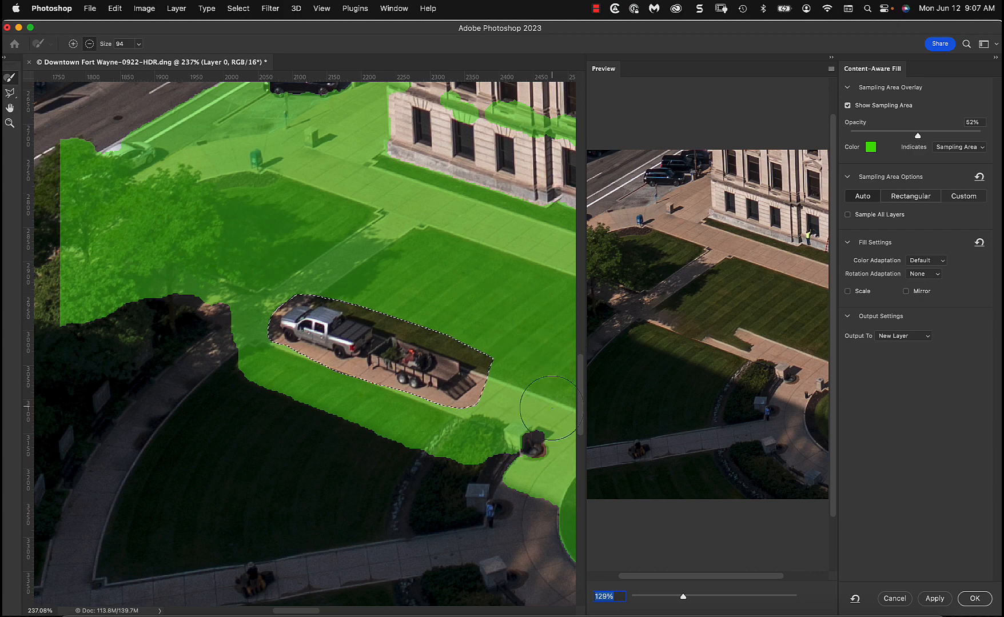
mouse_move(550, 436)
left_mouse_down()
mouse_move(439, 454)
mouse_move(226, 373)
mouse_move(223, 283)
mouse_move(84, 296)
mouse_move(93, 224)
mouse_move(74, 172)
mouse_move(92, 261)
mouse_move(203, 234)
mouse_move(119, 188)
mouse_move(116, 166)
mouse_move(74, 160)
mouse_move(68, 251)
mouse_move(114, 299)
mouse_move(192, 274)
mouse_move(188, 228)
mouse_move(169, 218)
mouse_move(180, 191)
mouse_move(186, 282)
left_mouse_up()
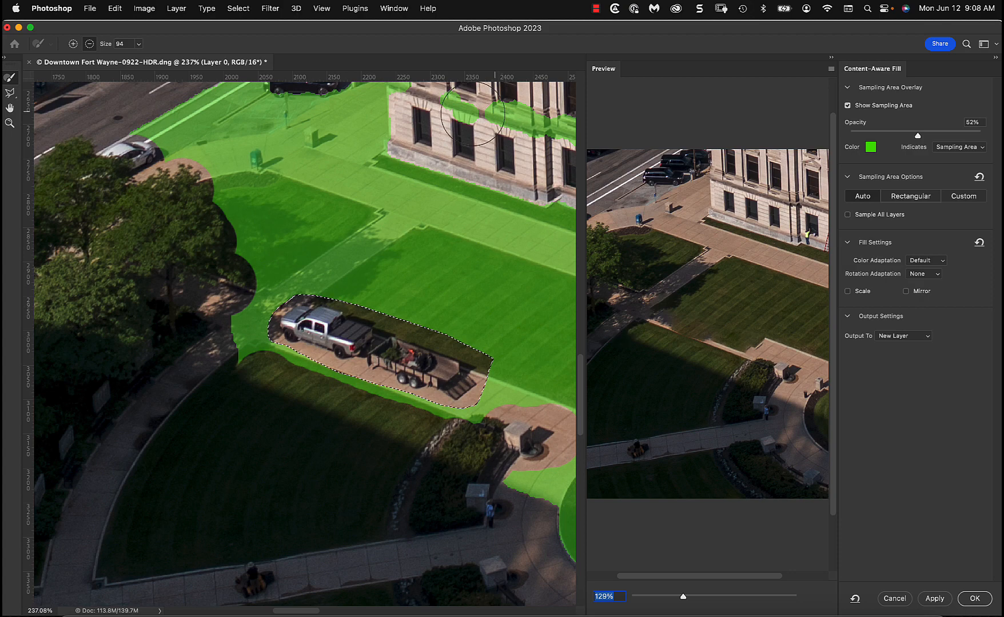
left_click_drag(405, 92, 569, 146)
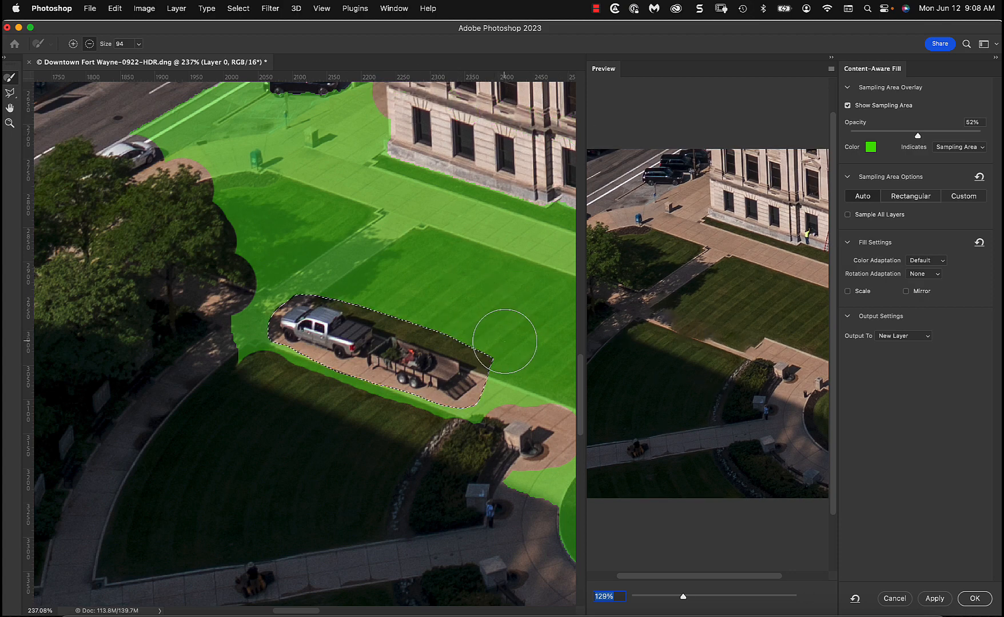
left_click_drag(506, 339, 413, 309)
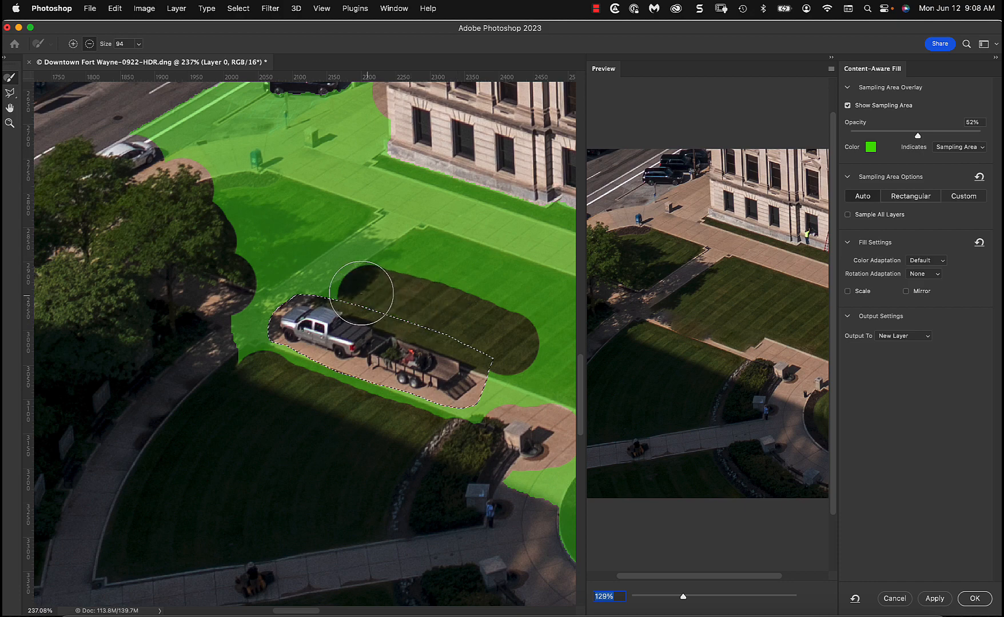
mouse_move(343, 224)
left_mouse_down()
mouse_move(268, 257)
mouse_move(281, 218)
mouse_move(230, 193)
left_mouse_up()
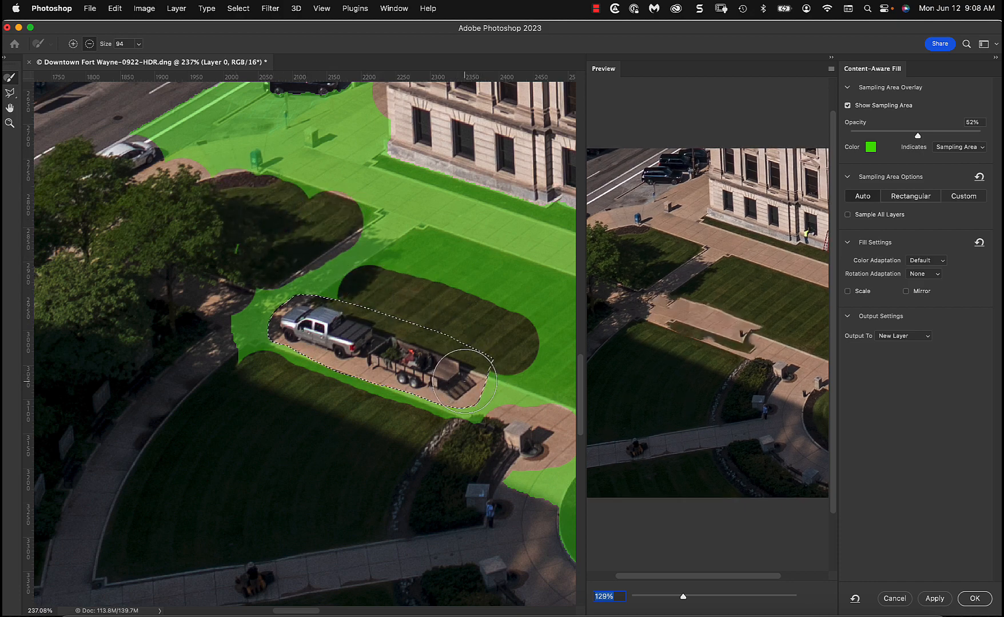
left_click(890, 598)
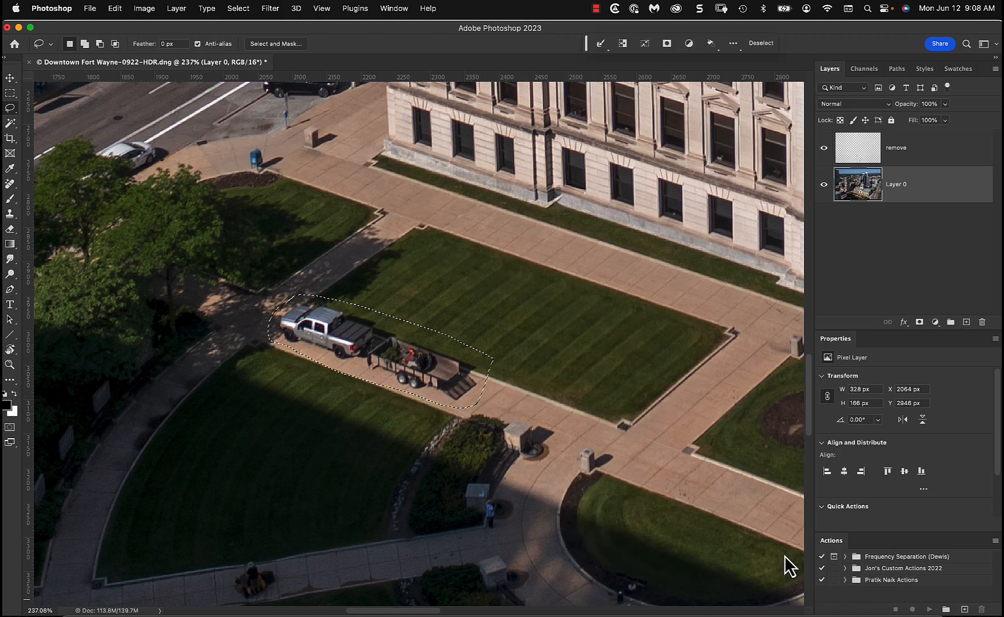
Clear the selection and switch back to the Remove Tool on the "remove" layer
left_click(552, 372)
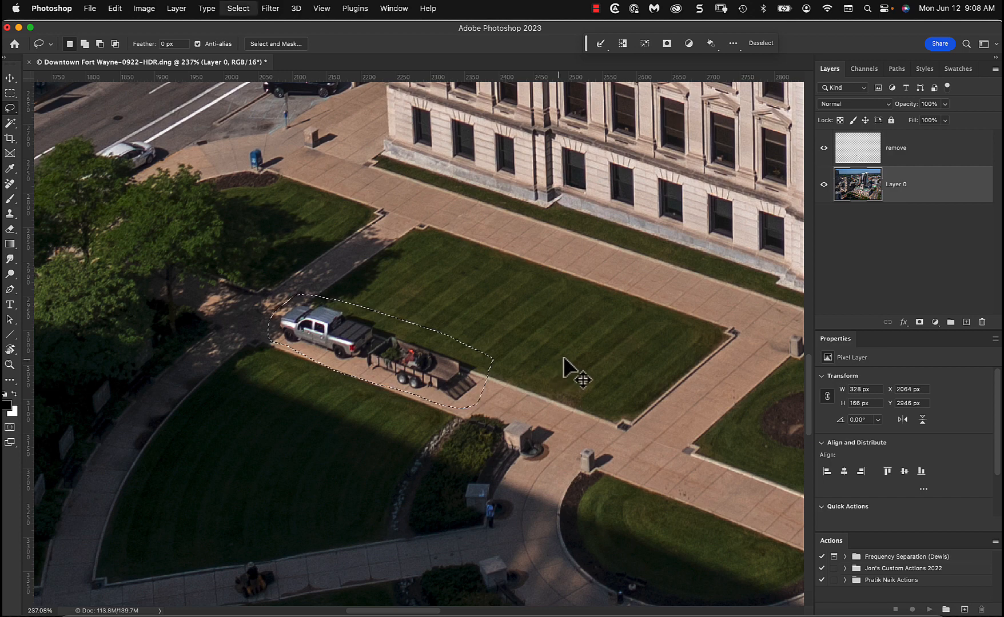
left_click(862, 155)
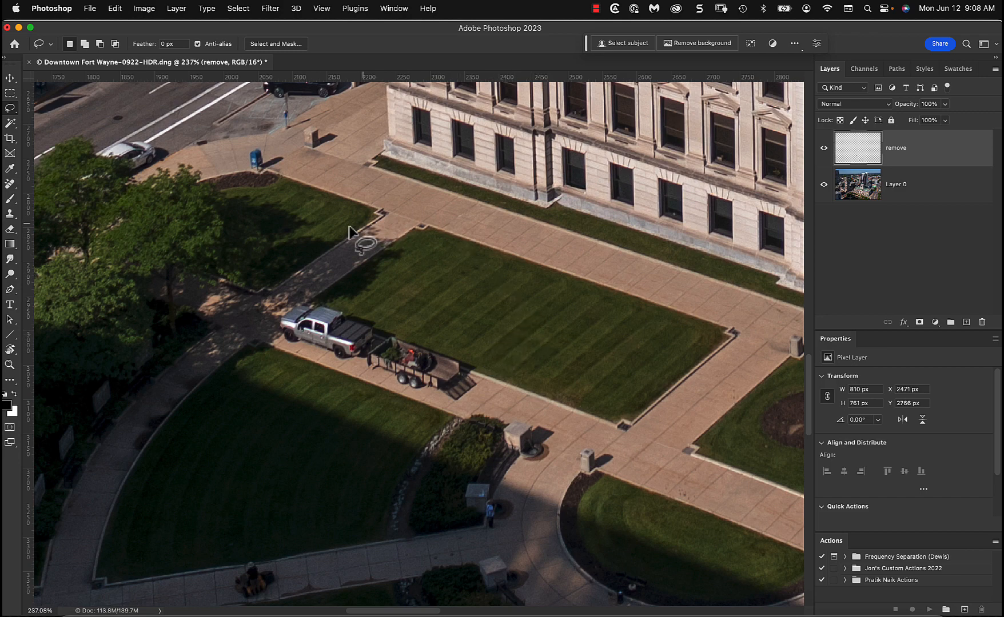
key("j")
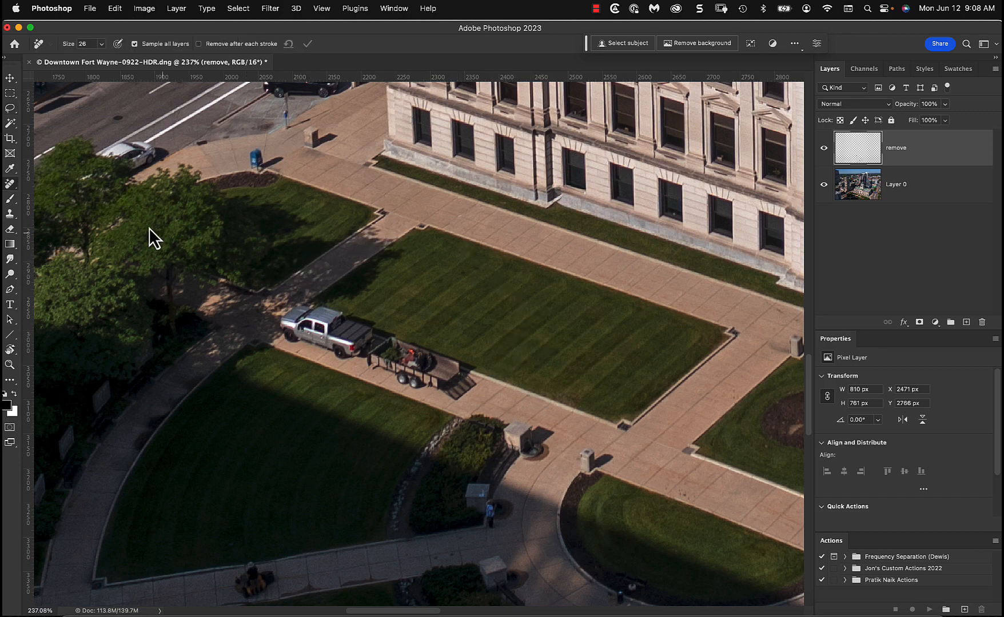
right_click(9, 183)
left_click(42, 184)
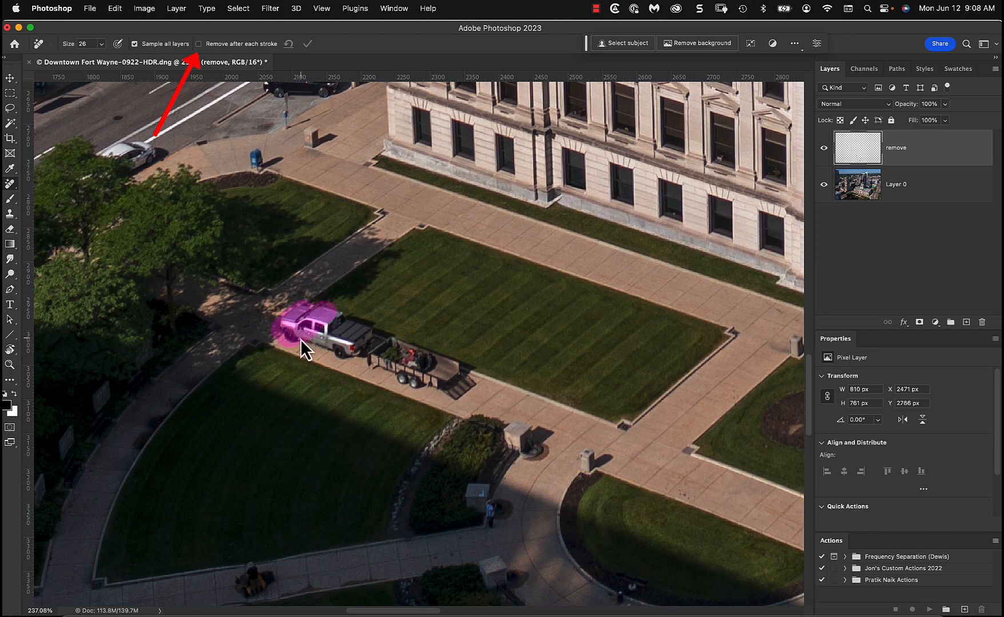
Try to remove the silver pickup and trailer together with one generous painted area, and undo the removal
mouse_move(333, 346)
left_mouse_down()
mouse_move(356, 350)
mouse_move(359, 327)
left_mouse_up()
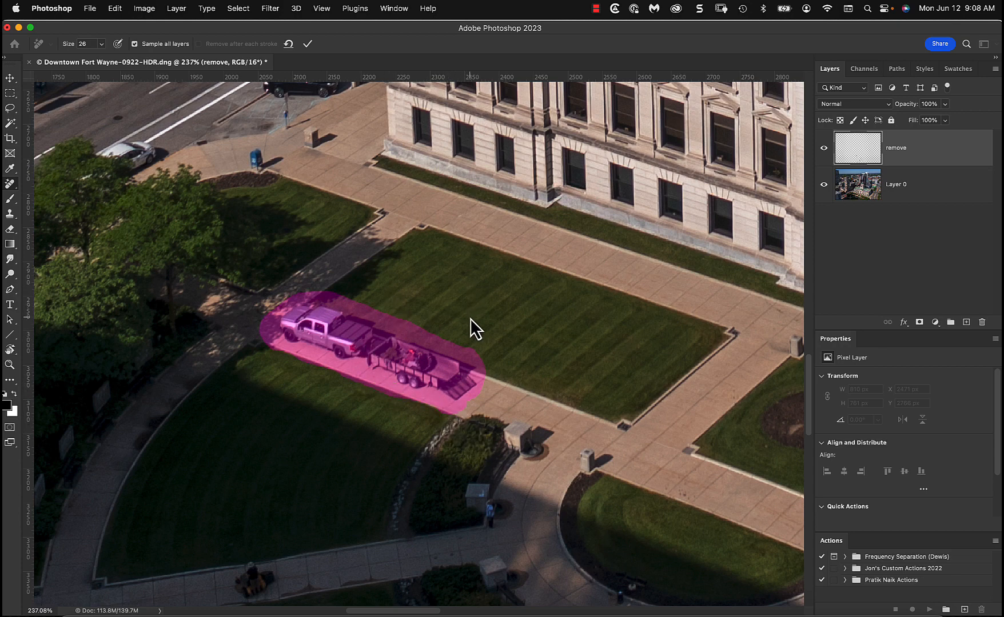
left_click(308, 44)
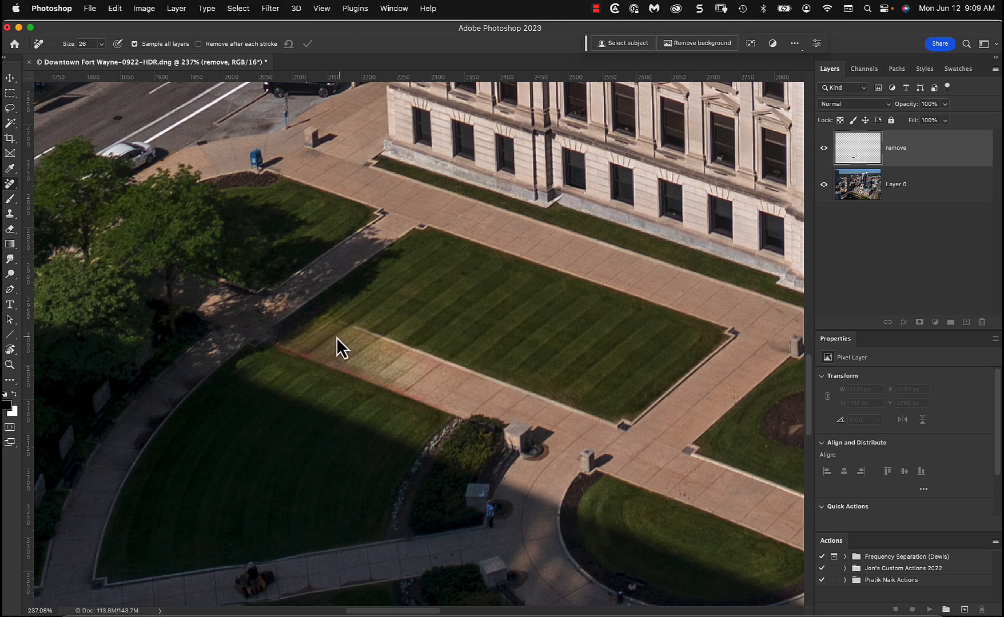
key("super+z")
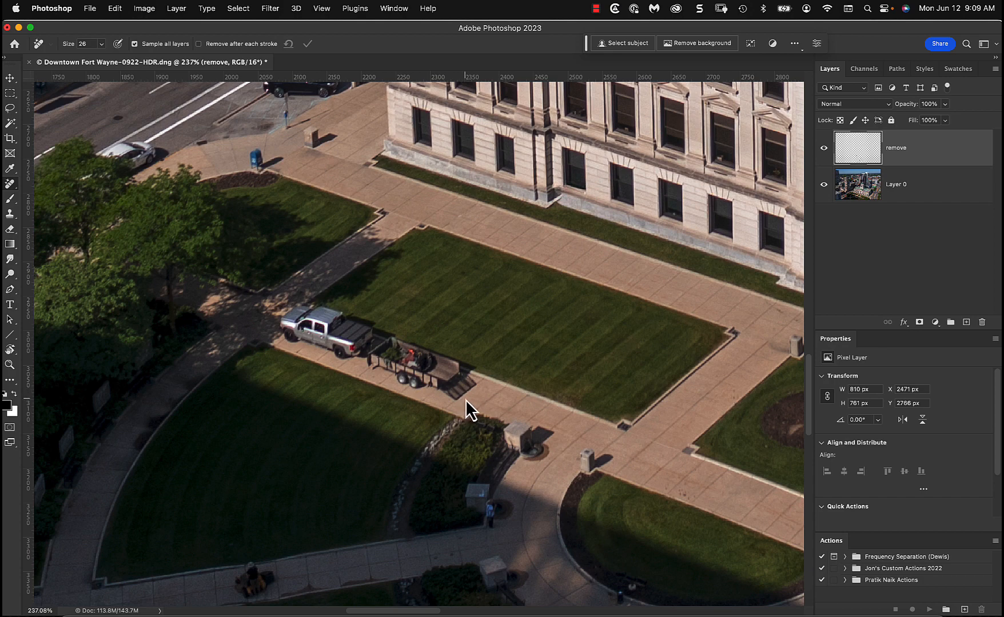
Try to remove only the trailer behind the silver pickup with the Remove Tool, and undo the removal
left_click_drag(430, 389, 456, 398)
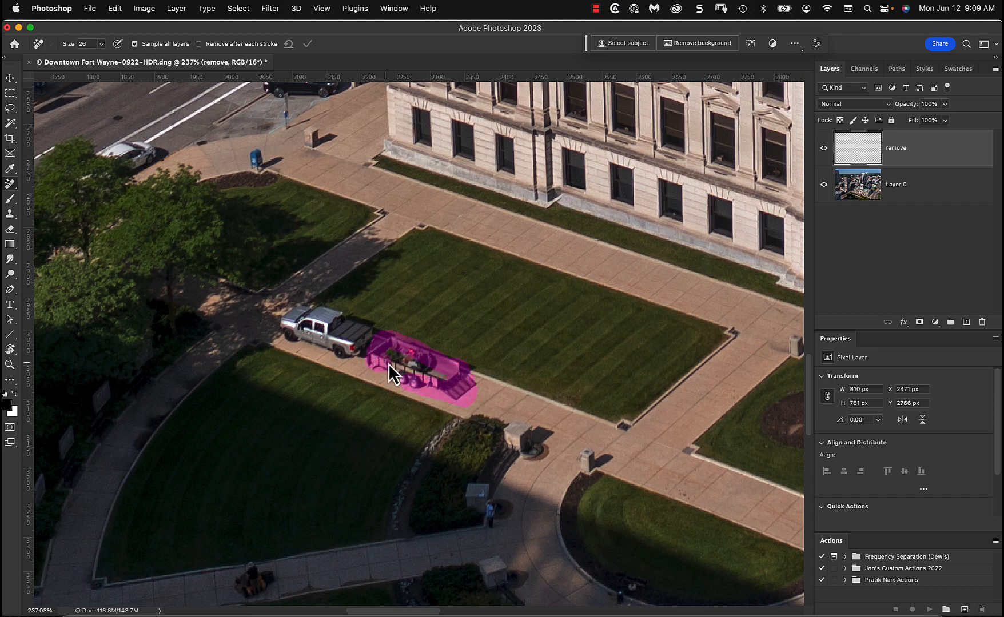
left_click_drag(441, 379, 442, 382)
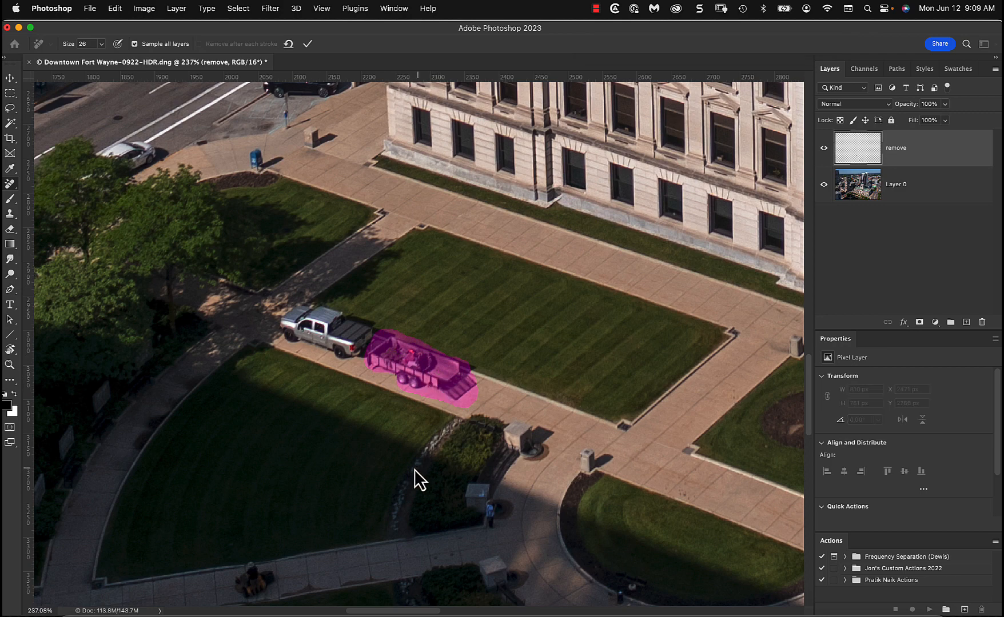
key("Return")
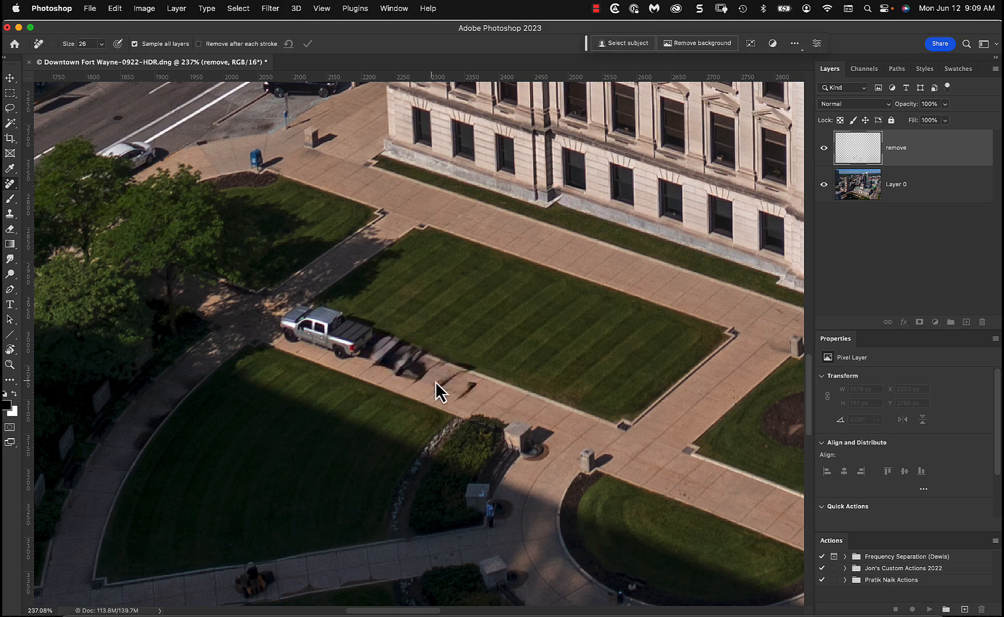
key("super+z")
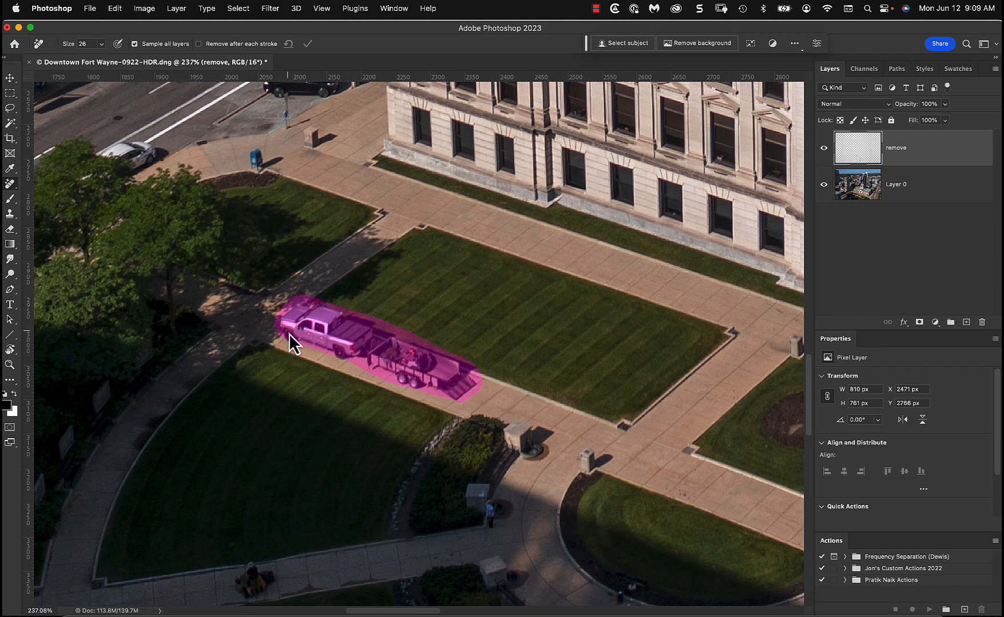
Remove the silver pickup and trailer together from the walkway with the Remove Tool and inspect the repaired paving up close
left_click_drag(419, 383, 452, 400)
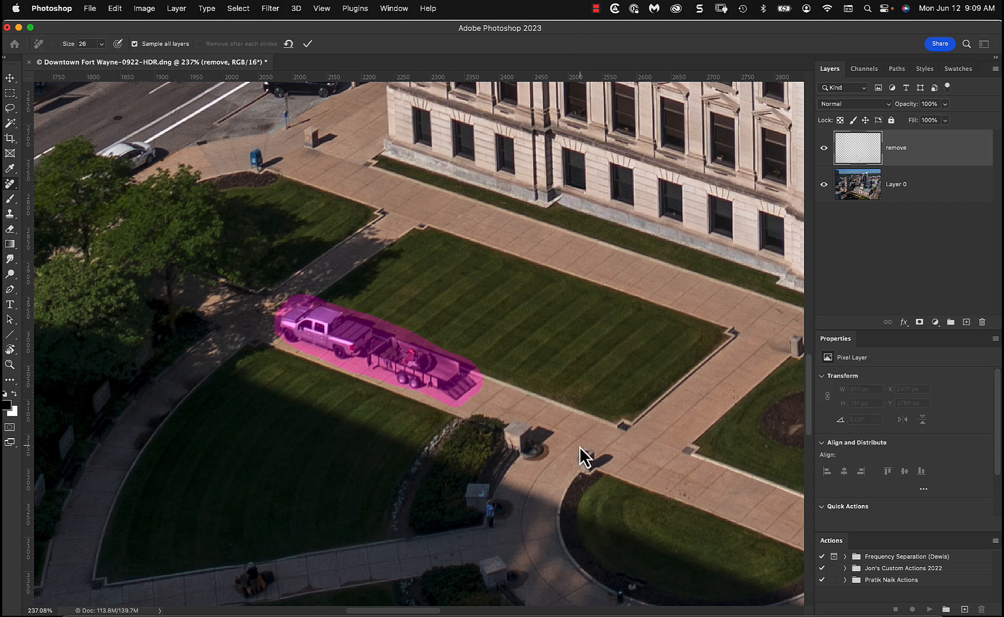
key("Return")
key("Return")
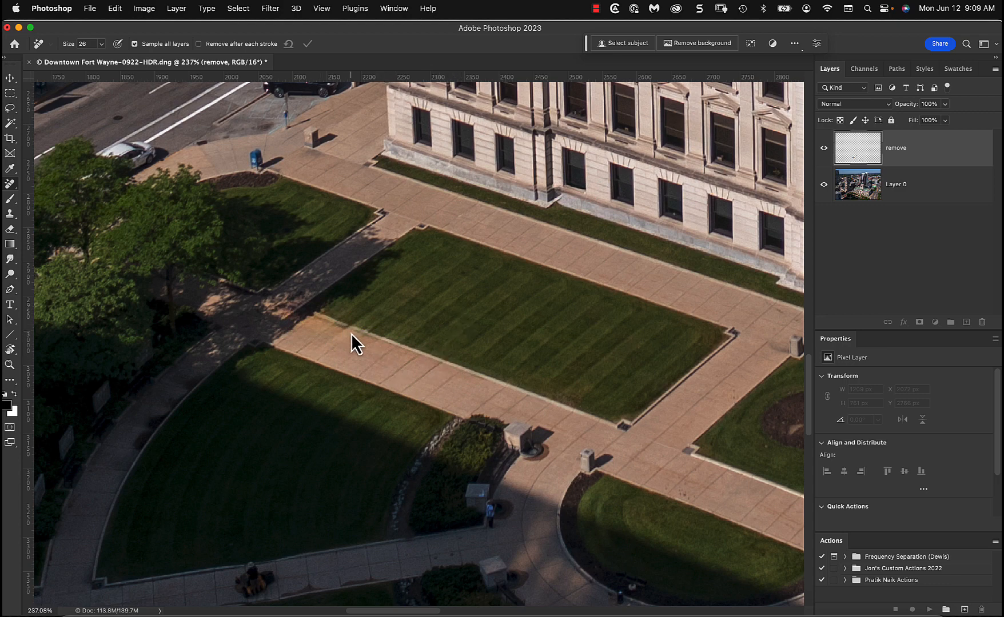
left_click_drag(345, 349, 364, 355)
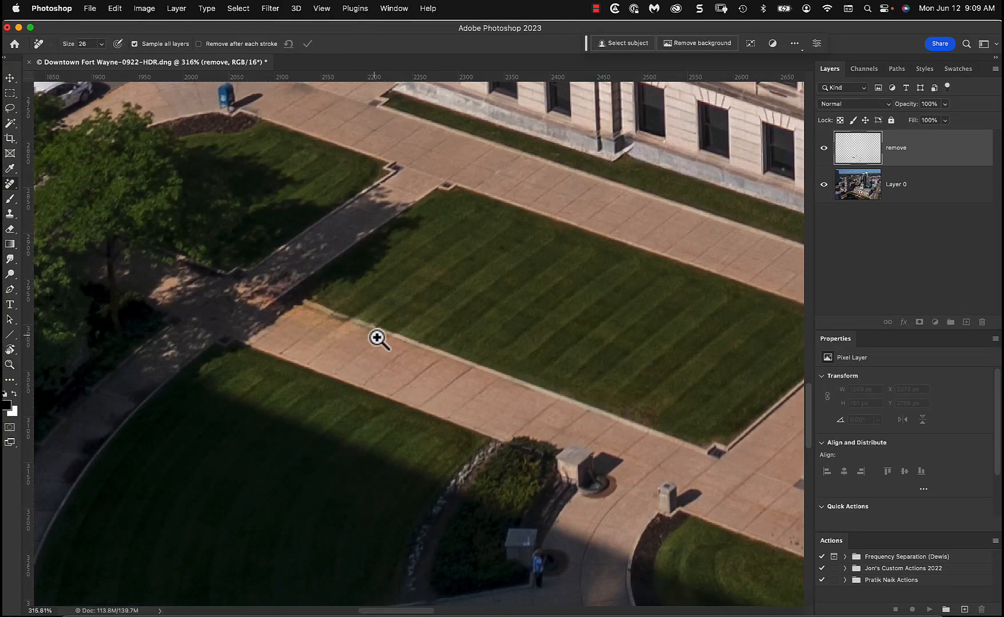
mouse_move(426, 350)
left_mouse_down()
mouse_move(300, 297)
mouse_move(305, 310)
left_mouse_up()
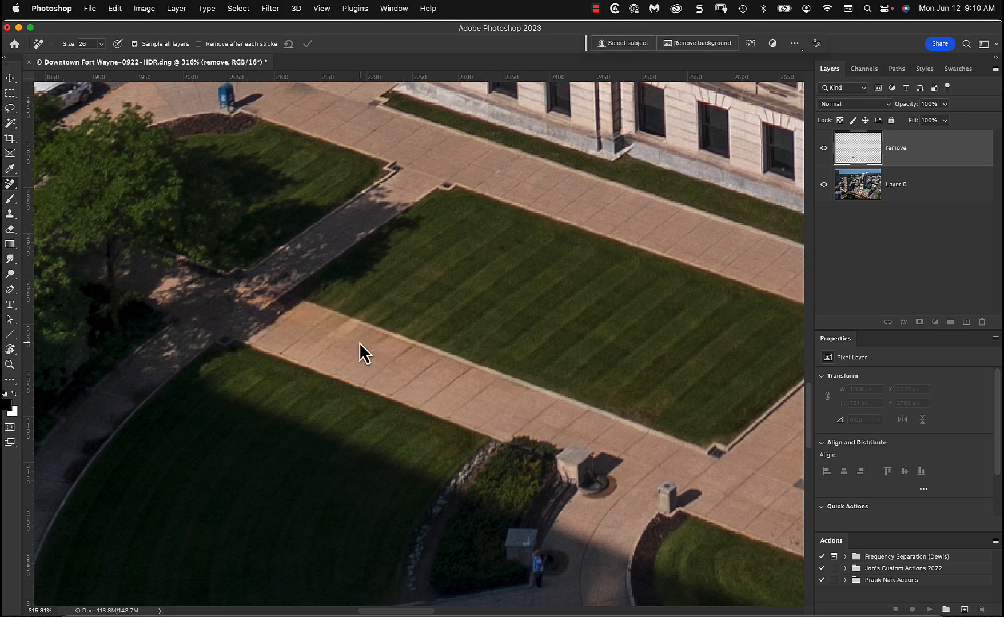
left_click_drag(393, 356, 394, 355)
Remove the dark vehicle and its trailer from the walkway beside the large tree in front of the courthouse with the Remove Tool
key("super+0")
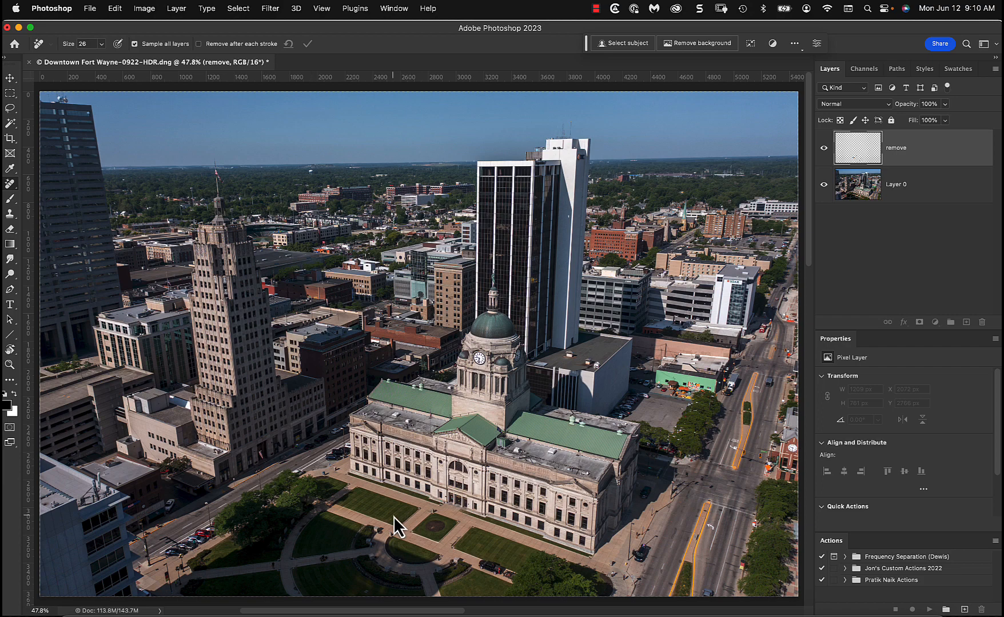
key("super+equal")
key("super+equal")
key("super+equal")
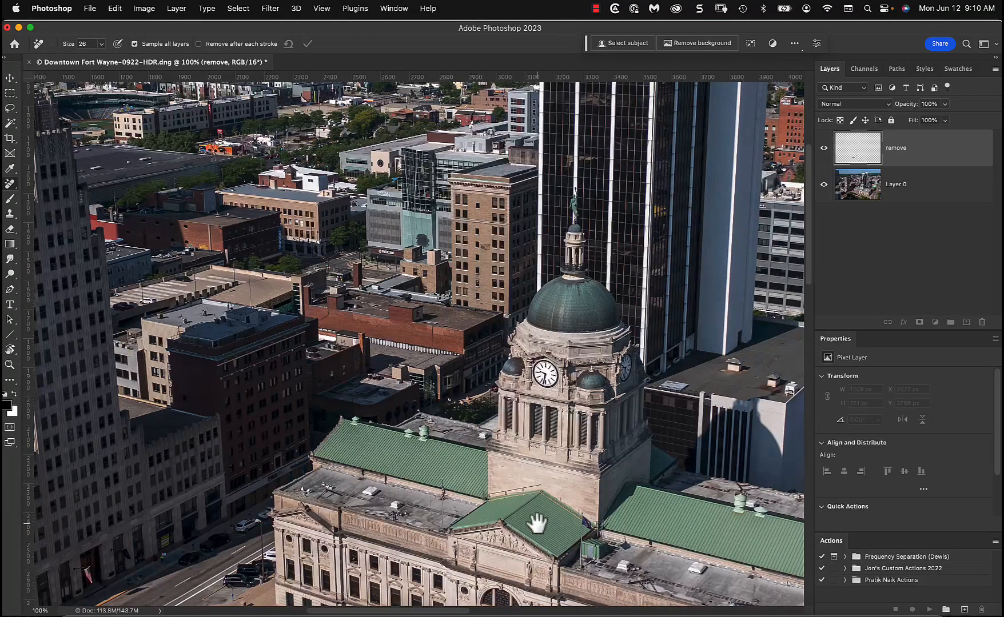
left_click_drag(538, 522, 324, 94)
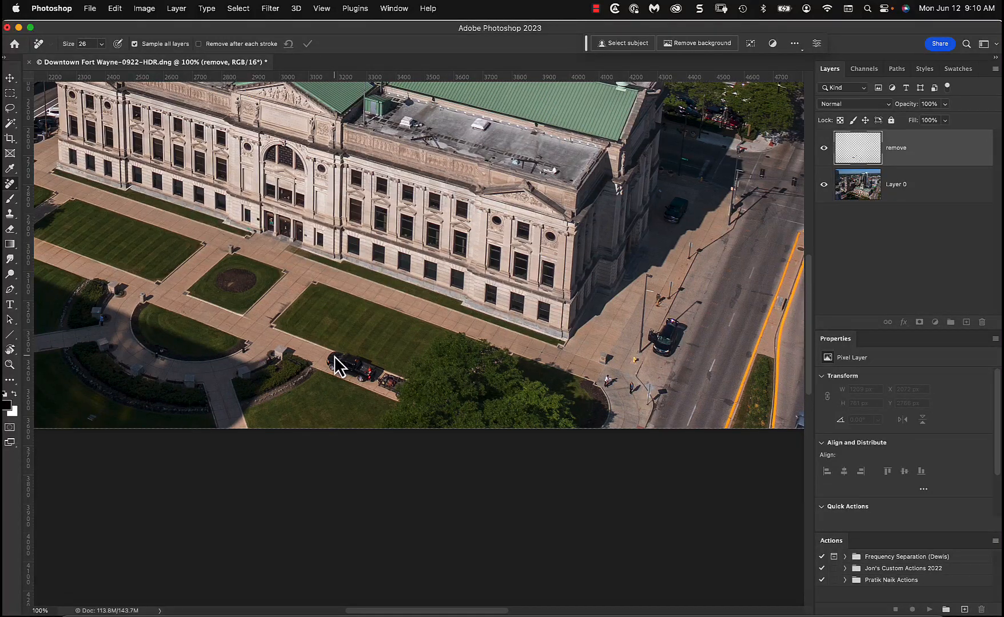
left_click_drag(336, 355, 332, 370)
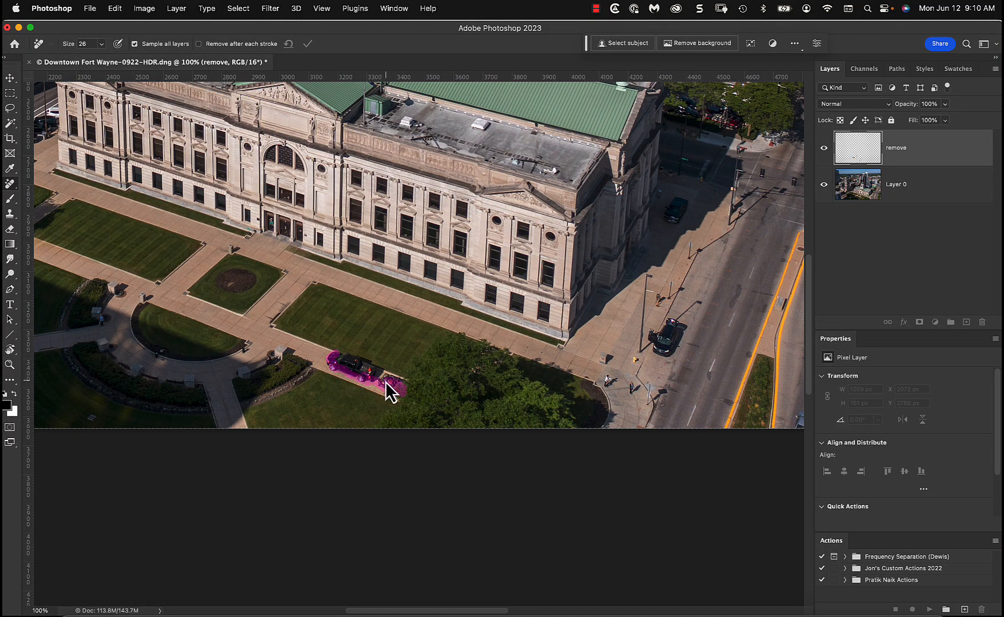
left_click_drag(360, 359, 333, 367)
left_click_drag(401, 394, 354, 364)
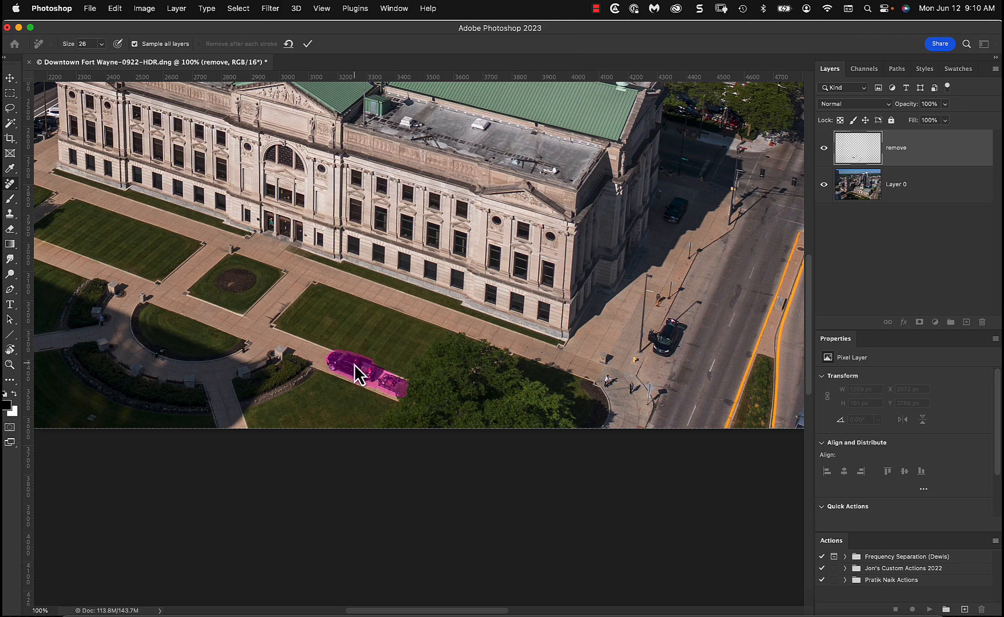
key("Return")
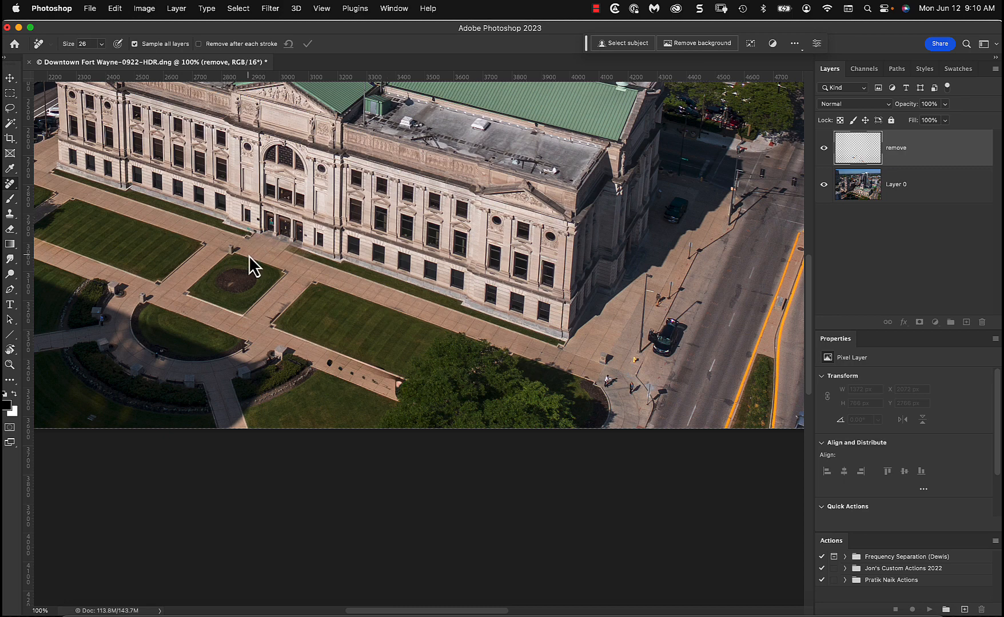
Clean up the leftover dark spots on that walkway and the remnants along the lawn edge and beside the tree
key("super+space")
left_click_drag(242, 324, 278, 329)
left_click_drag(368, 379, 358, 273)
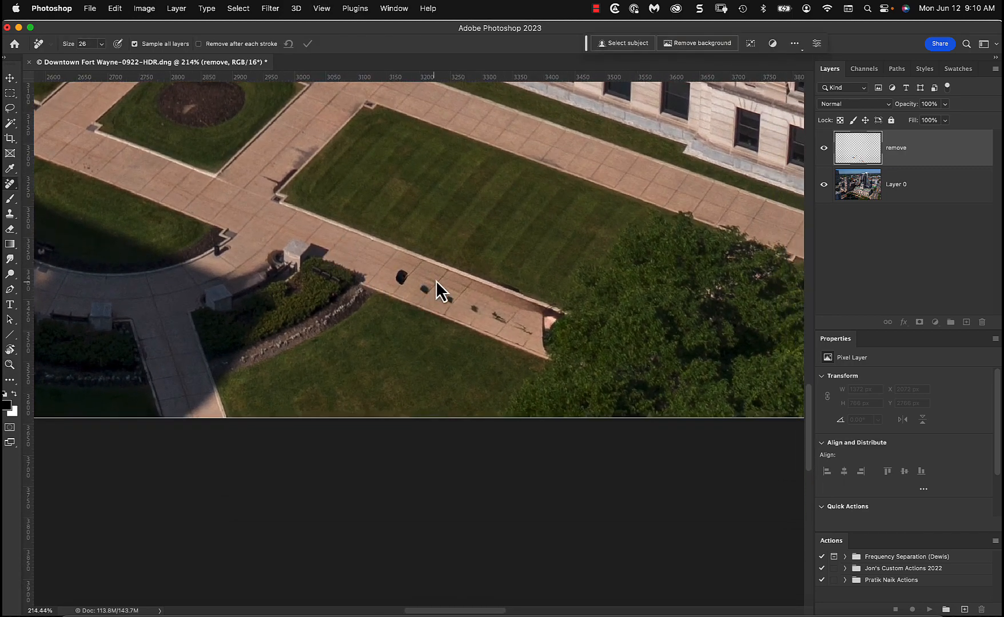
left_click(401, 277)
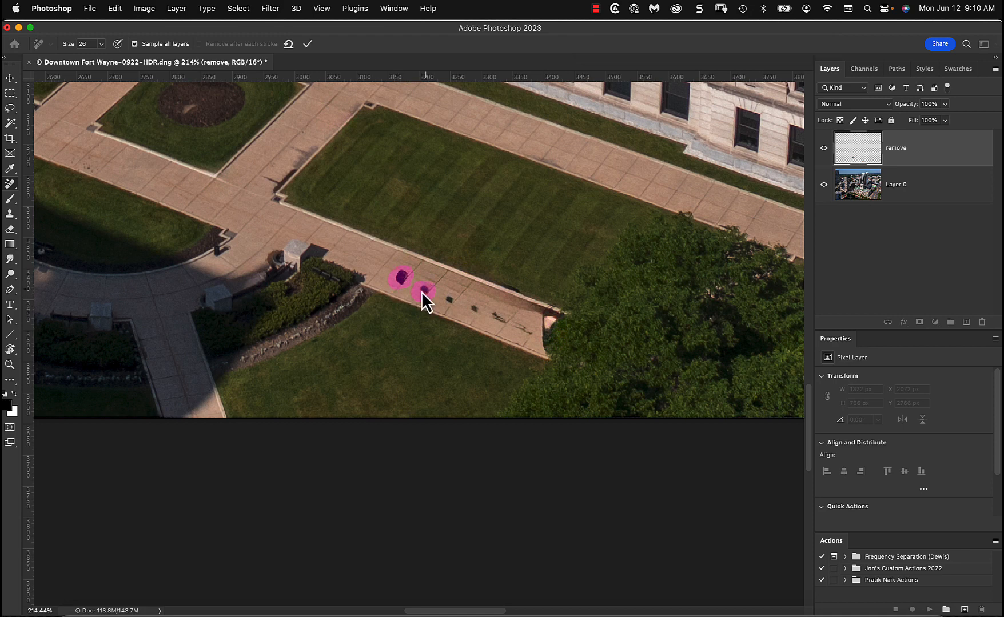
left_click(450, 300)
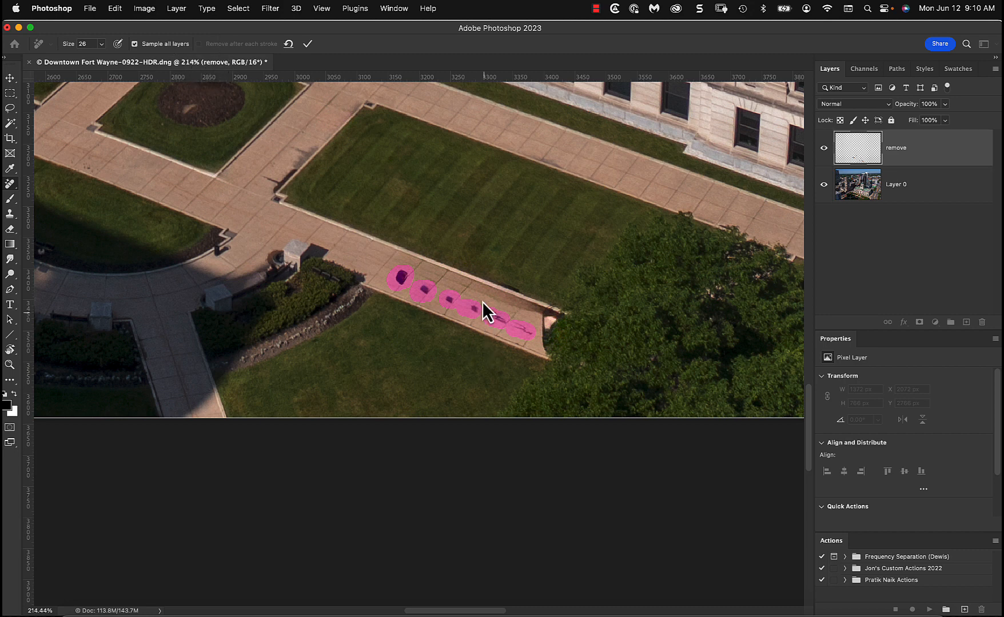
left_click_drag(475, 289, 501, 301)
left_click_drag(554, 321, 545, 337)
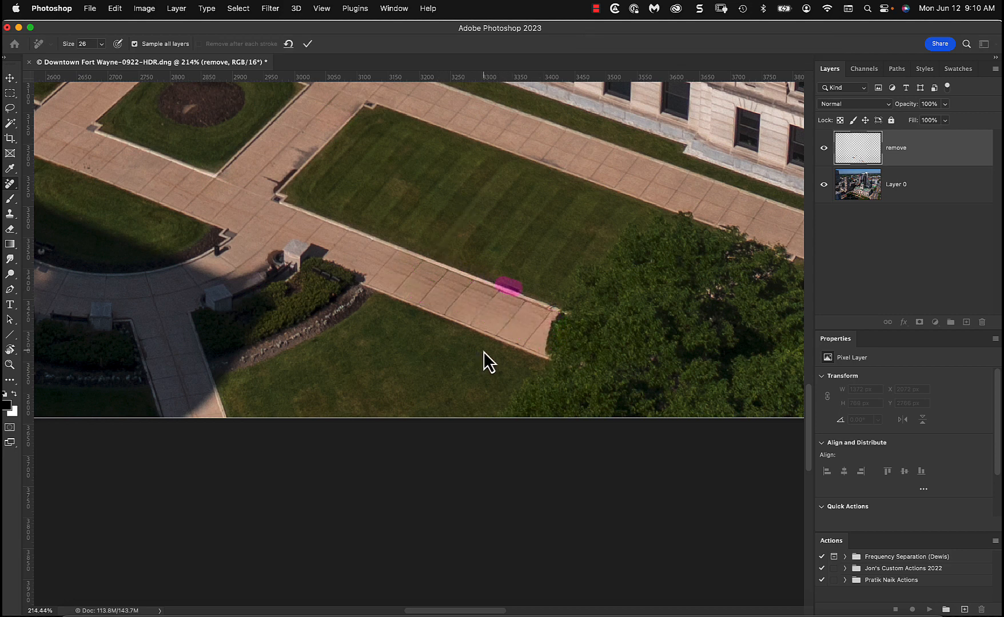
key("Return")
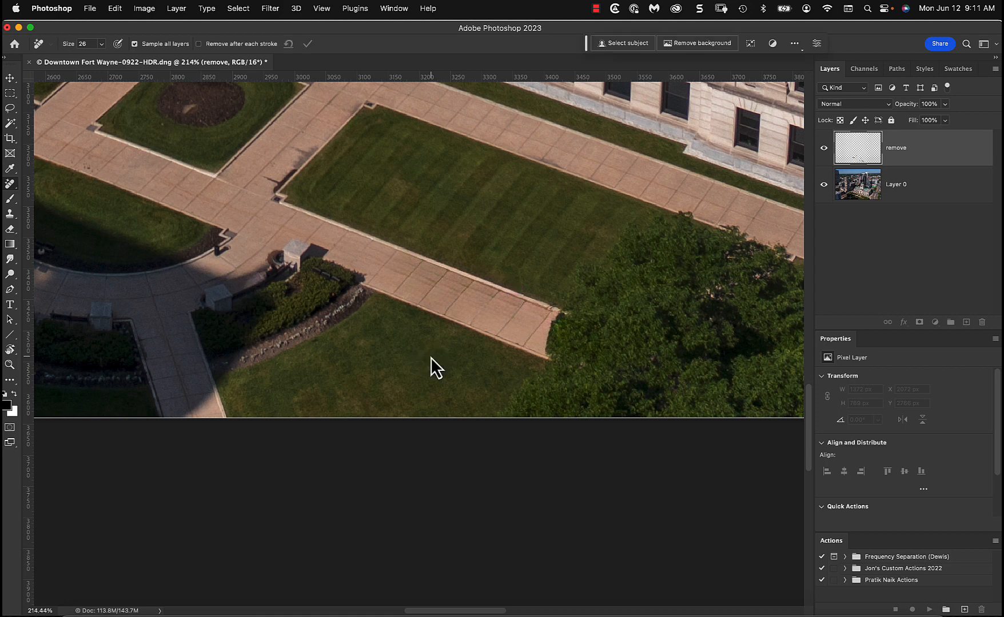
Remove the black car with its open door and shadow from the curb beside the courthouse, and view the whole photo
left_click_drag(703, 269, 427, 265)
left_click_drag(596, 273, 410, 270)
left_click_drag(491, 247, 350, 405)
left_click_drag(395, 364, 471, 114)
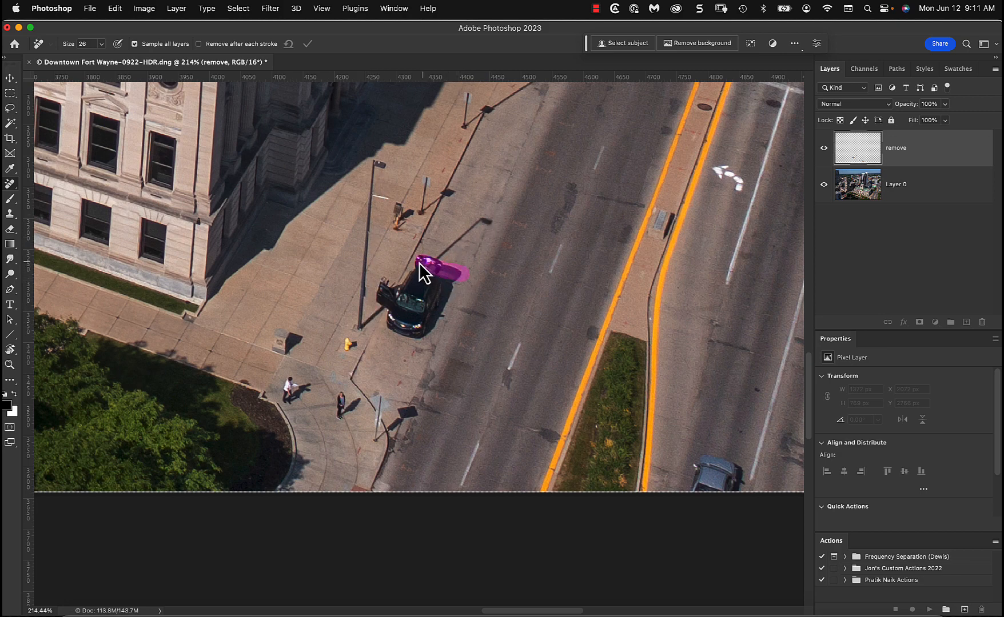
left_click_drag(419, 263, 402, 297)
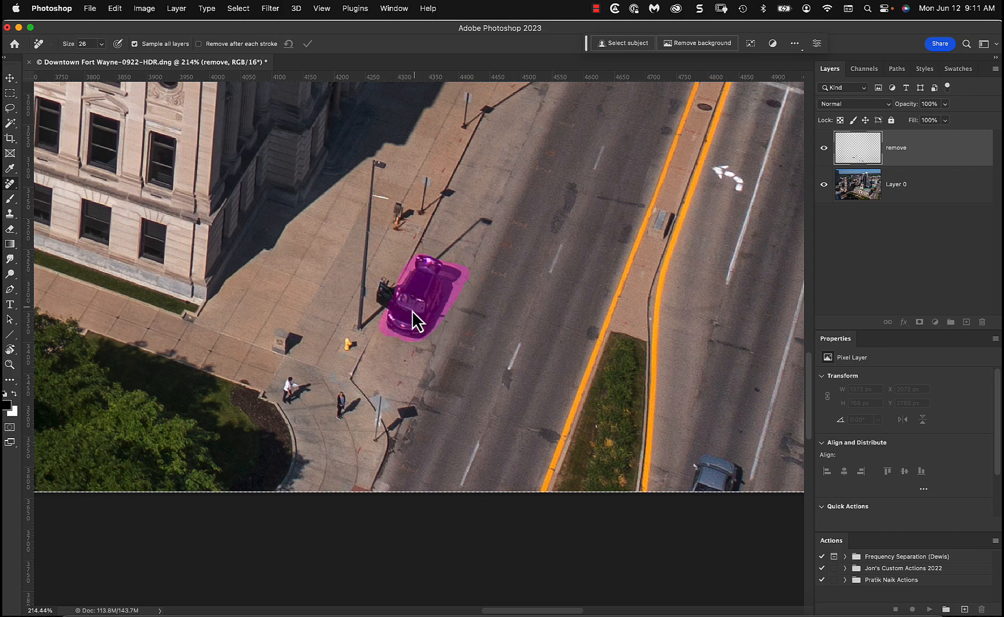
mouse_move(394, 311)
left_mouse_down()
mouse_move(382, 301)
mouse_move(386, 283)
mouse_move(392, 291)
left_mouse_up()
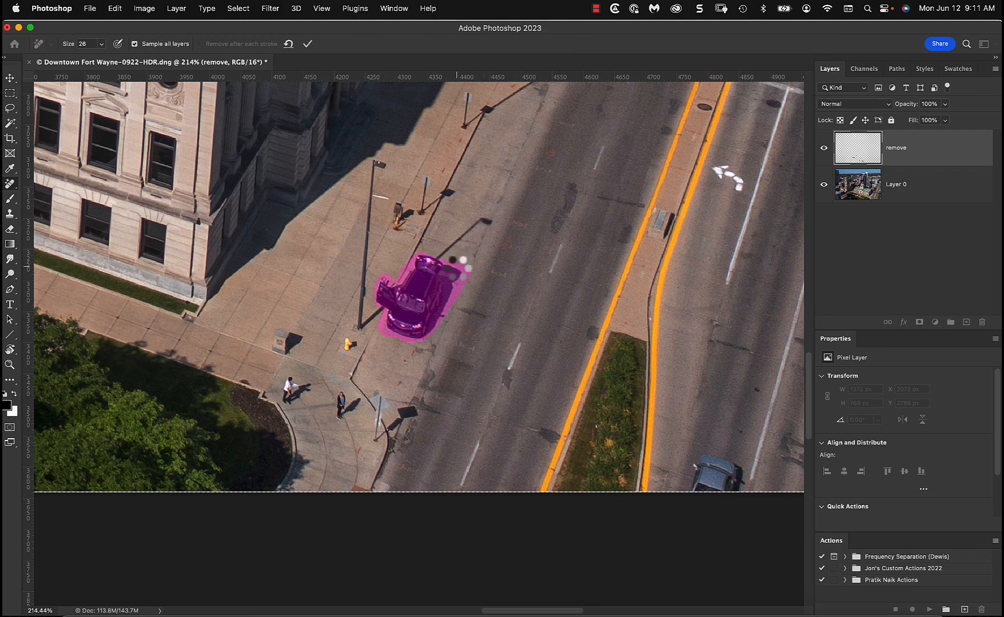
key("Return")
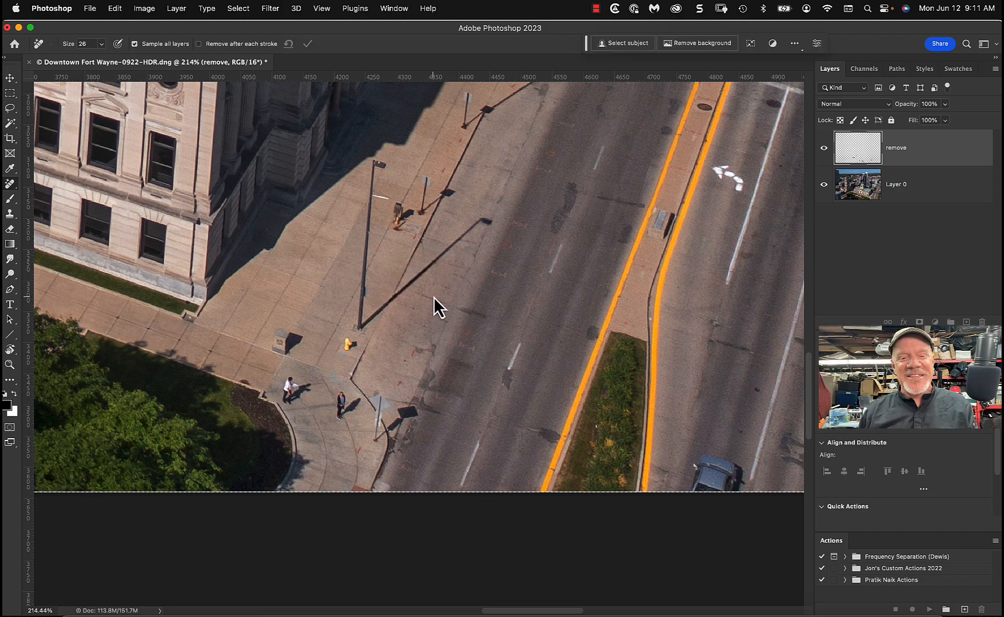
key("super+0")
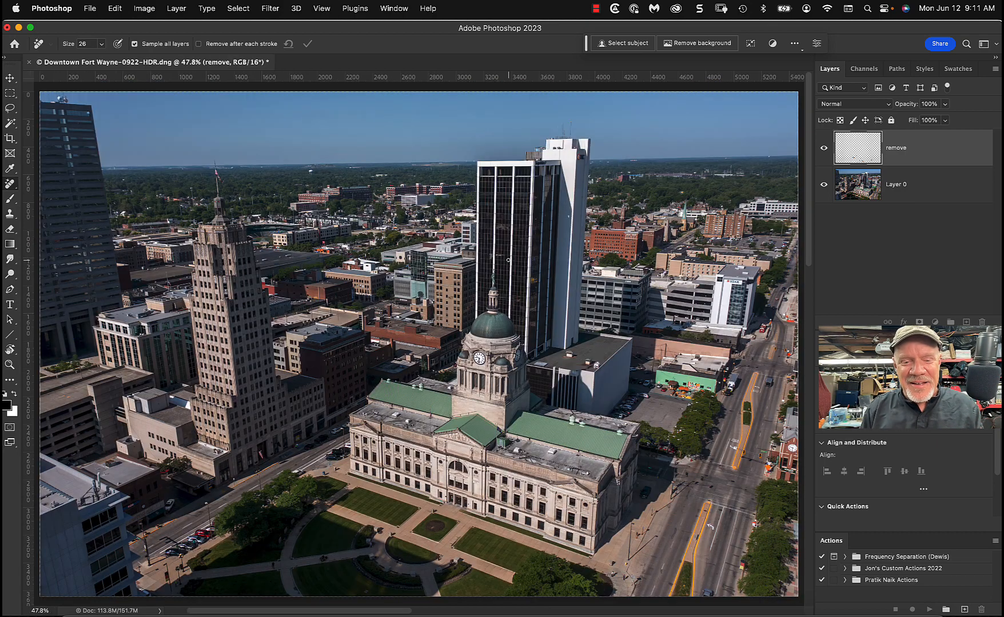